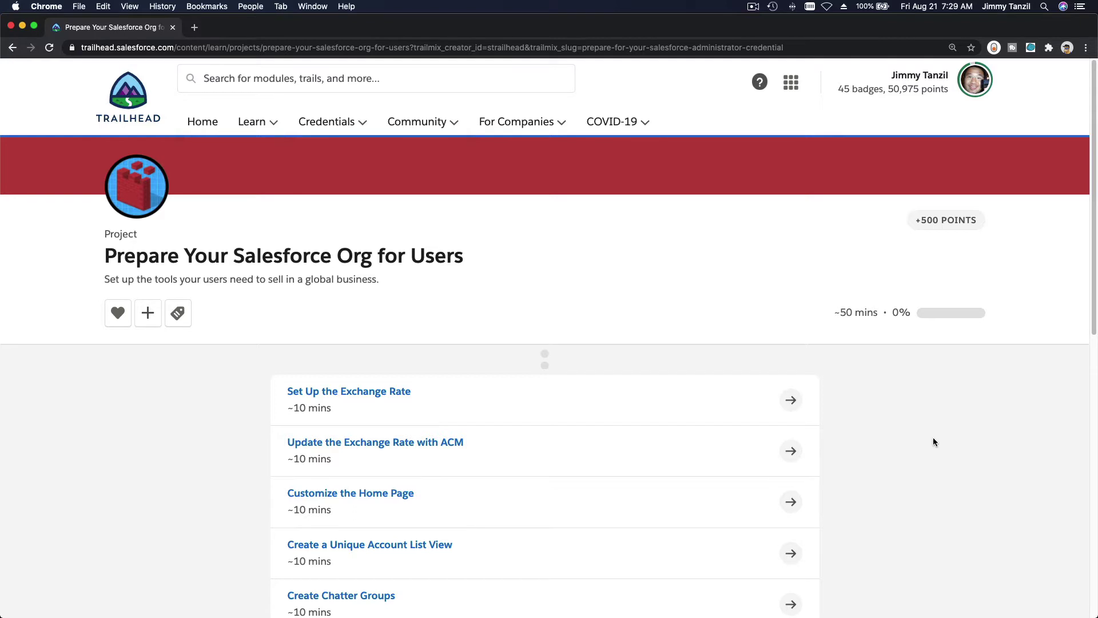
# Step: Scroll the project's unit list and open the 'Set Up the Exchange Rate' unit
pyautogui.scroll(-2, 934, 441)
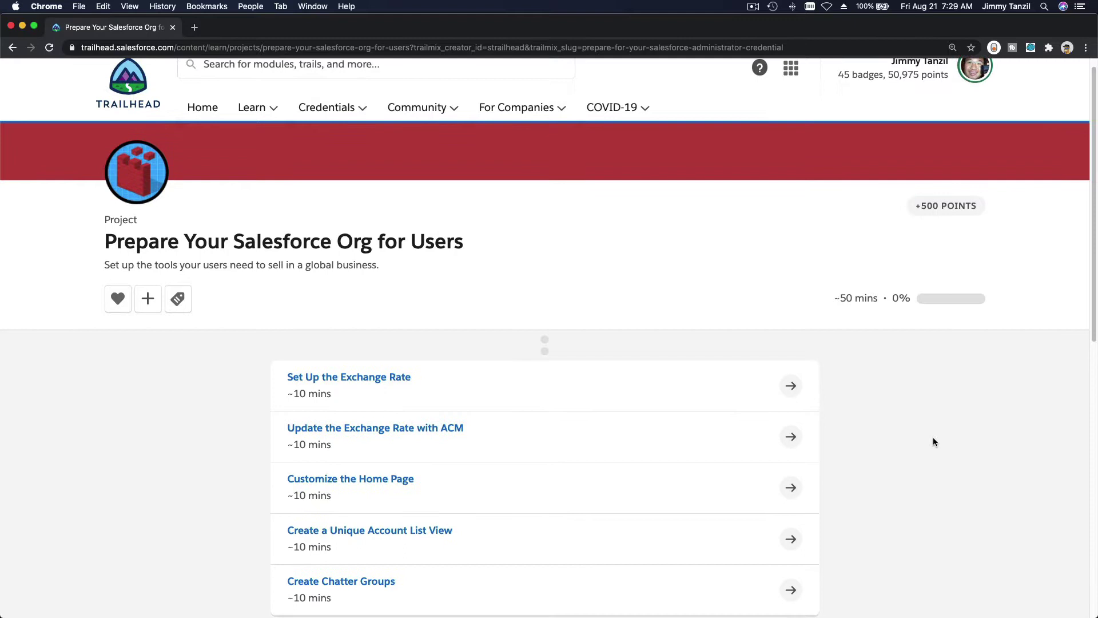
pyautogui.scroll(-1, 933, 441)
pyautogui.scroll(-1, 934, 442)
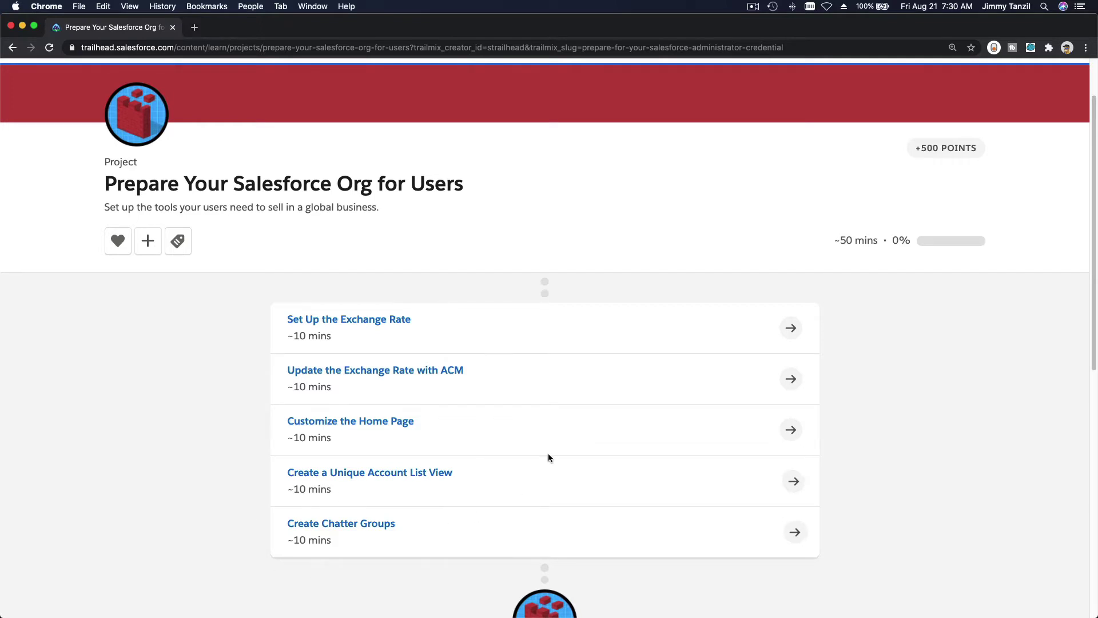
pyautogui.click(392, 325)
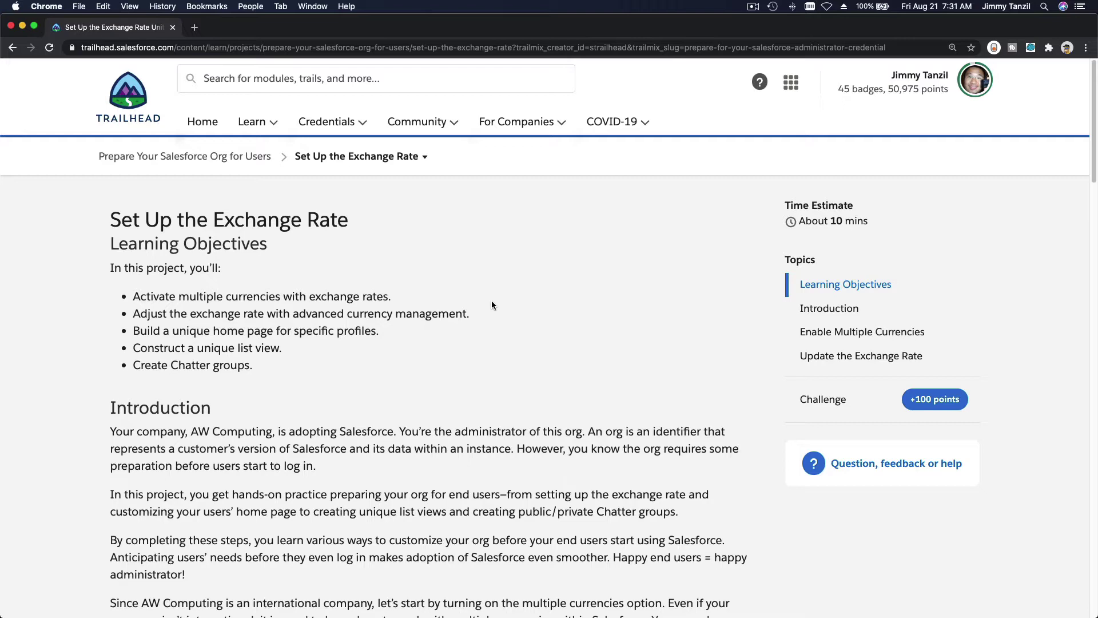
# Step: Read through the Enable Multiple Currencies steps and return to the top of the unit
pyautogui.scroll(-8, 359, 307)
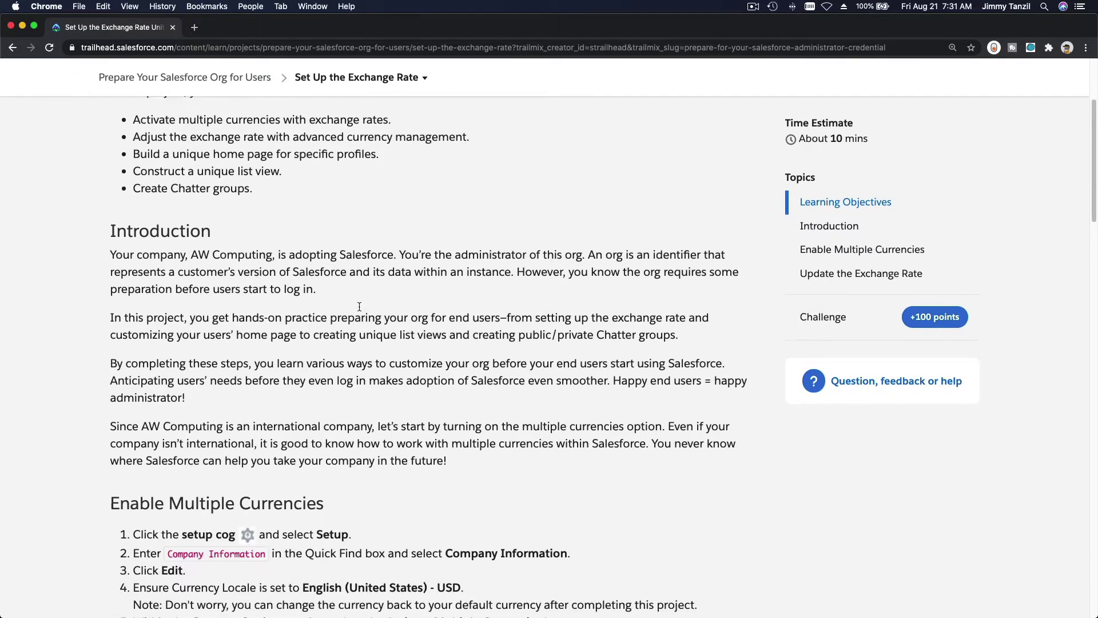
pyautogui.scroll(-1, 359, 306)
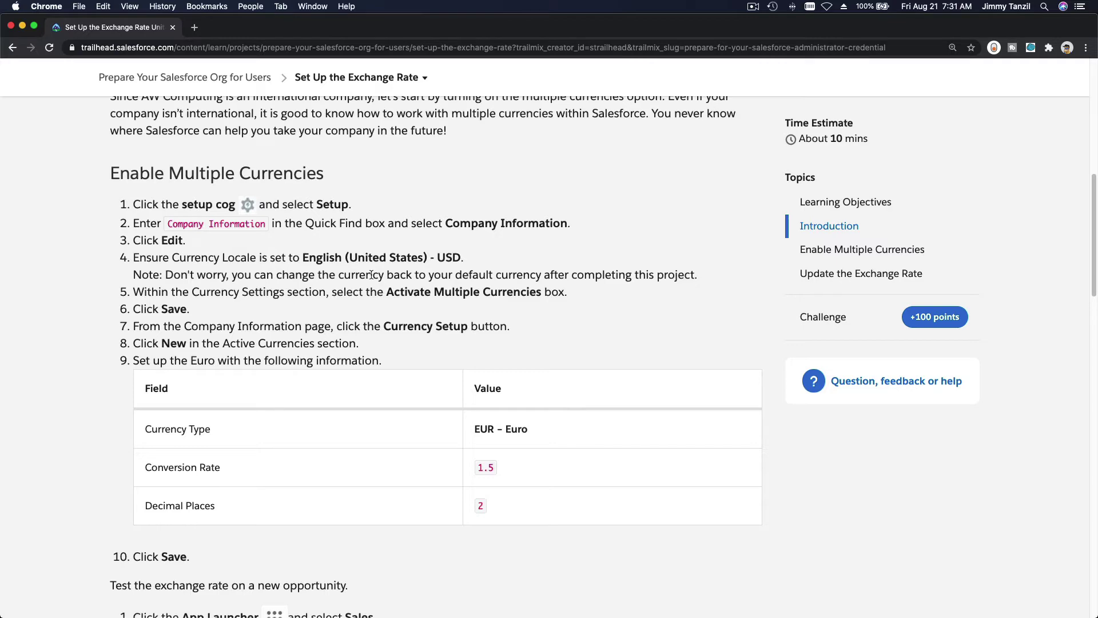
pyautogui.scroll(10, 400, 268)
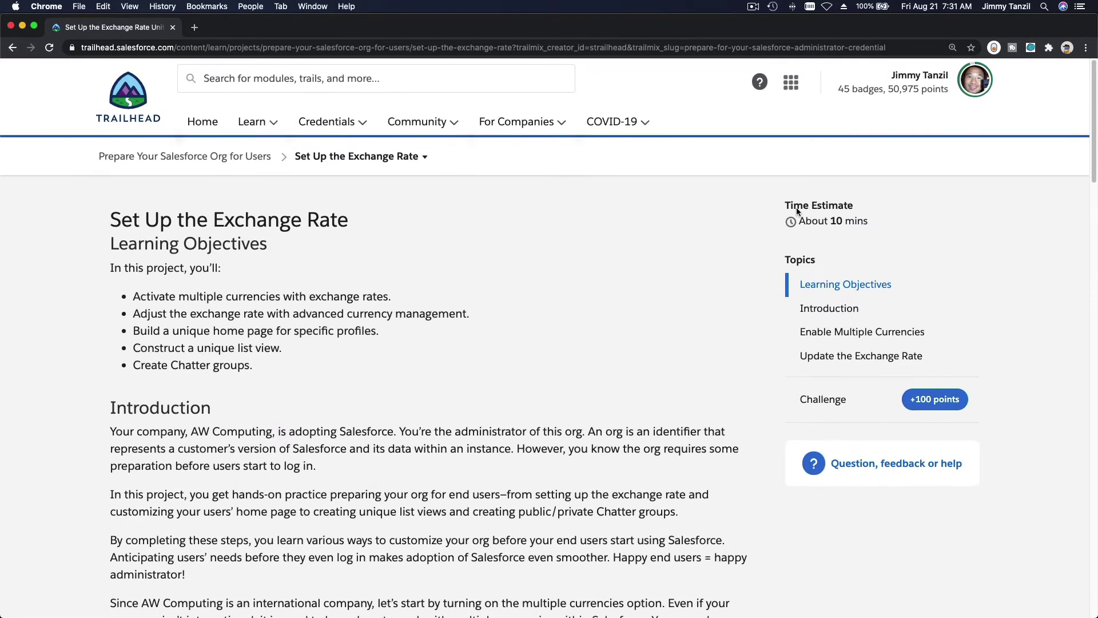
# Step: Open Hands-On Orgs from the account menu in a new tab and launch the Admin Cert org
pyautogui.click(970, 84)
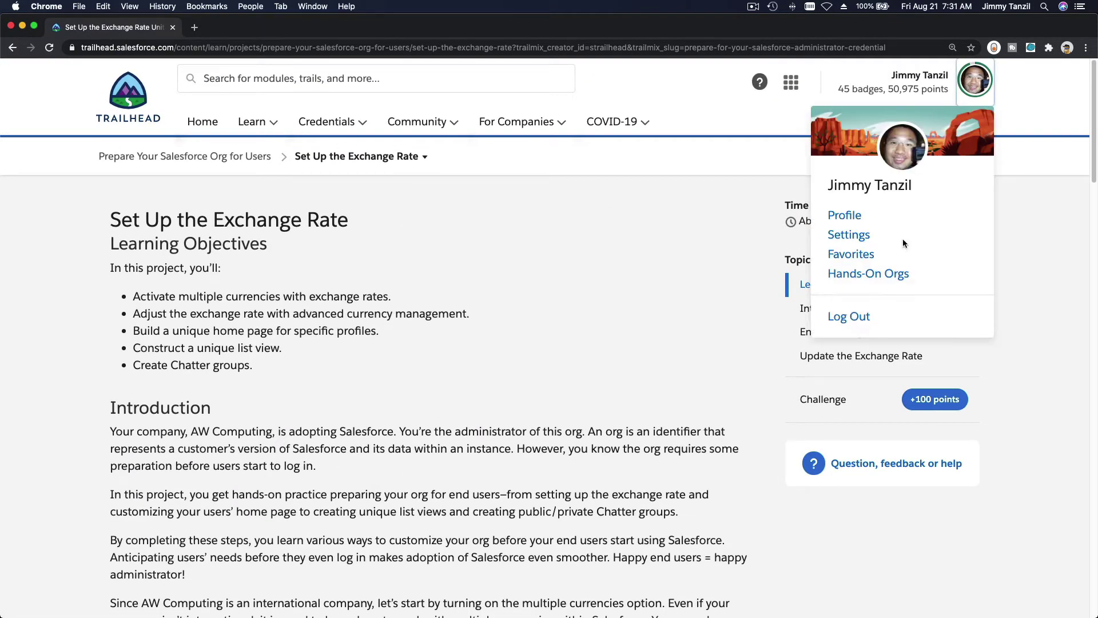
pyautogui.keyDown('super'); pyautogui.click(891, 274); pyautogui.keyUp('super')
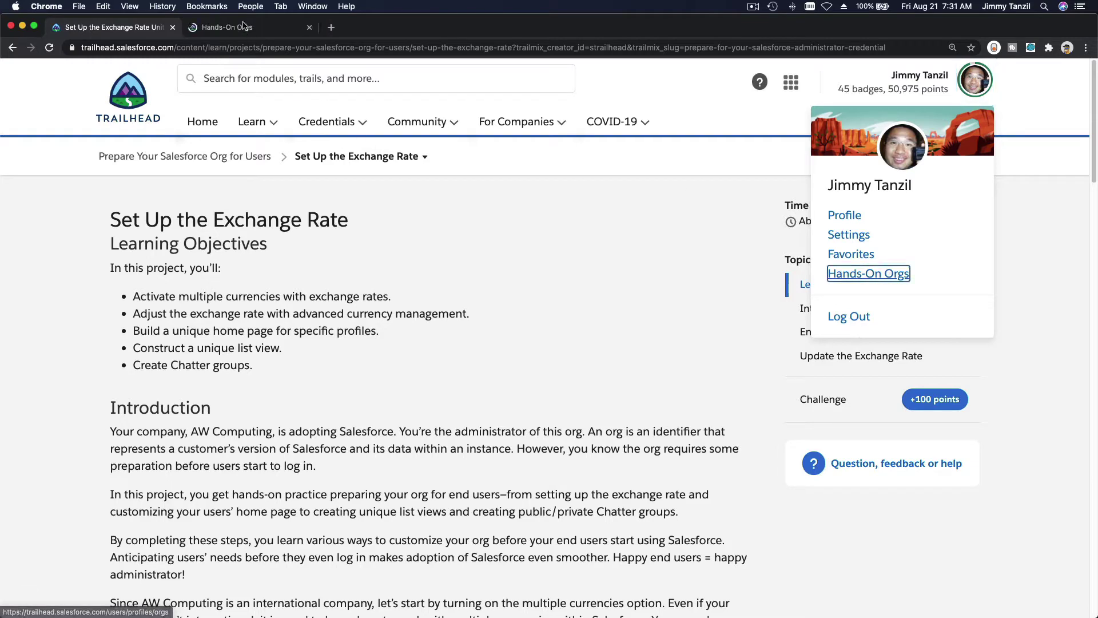
pyautogui.hotkey('ctrl', 'Tab')
pyautogui.scroll(-10, 300, 211)
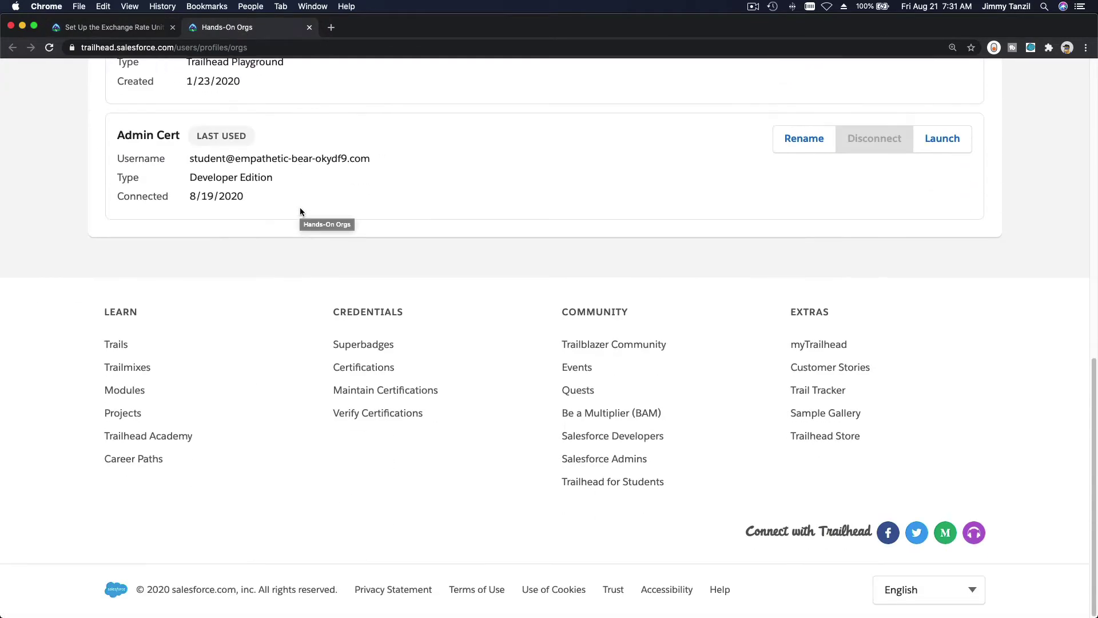
pyautogui.click(937, 141)
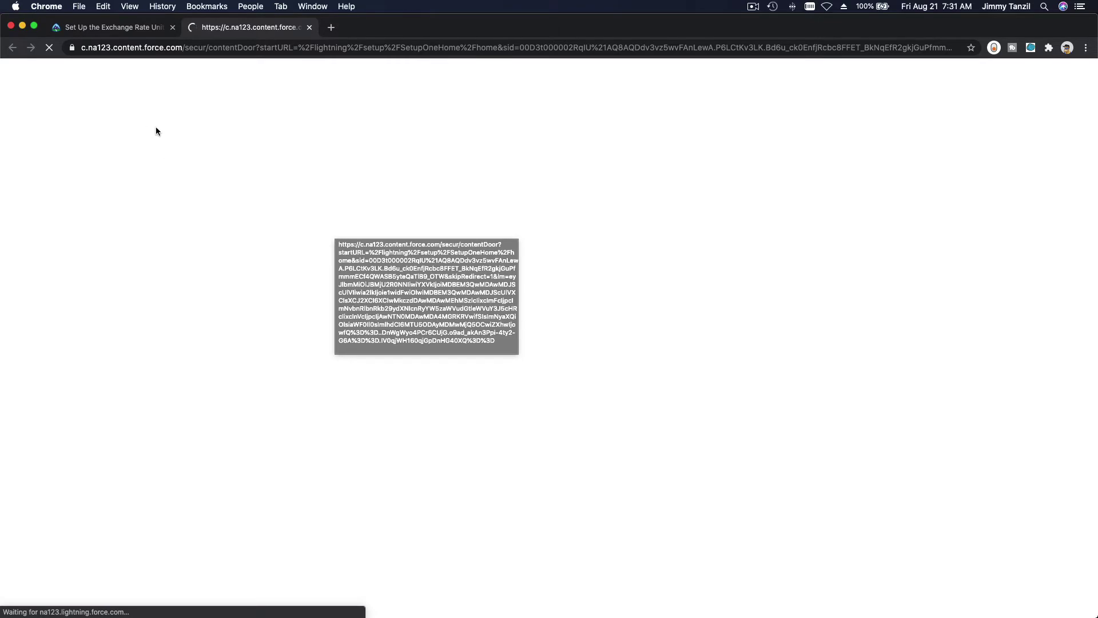
# Step: Review Enable Multiple Currencies steps 1–4 in Trailhead, then go to the Salesforce Setup Home tab
pyautogui.click(122, 27)
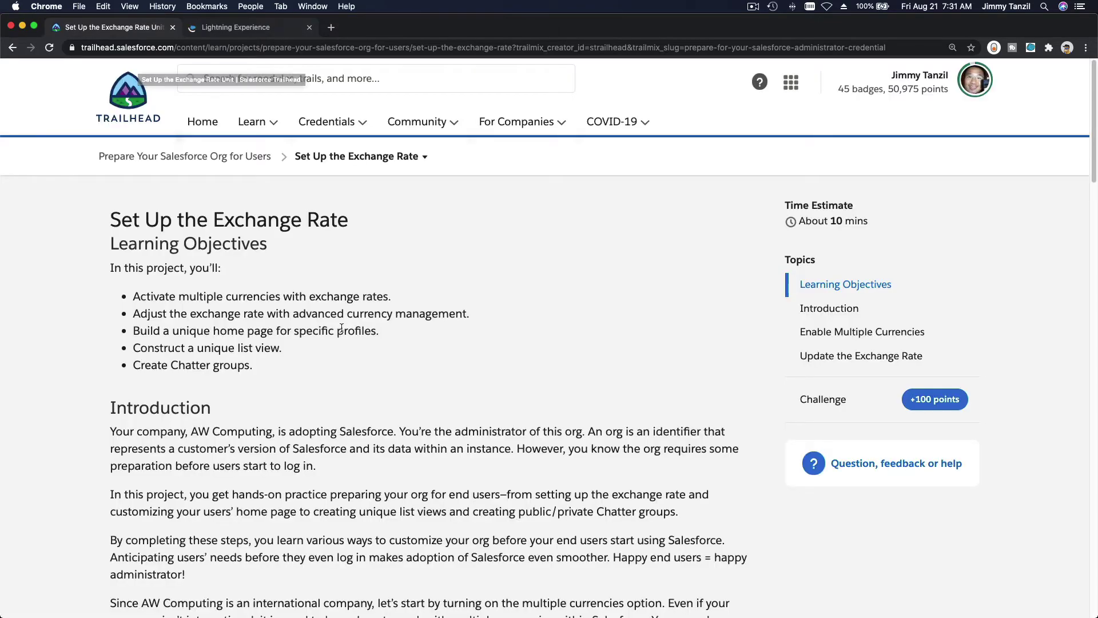
pyautogui.scroll(-3, 342, 328)
pyautogui.scroll(-7, 342, 328)
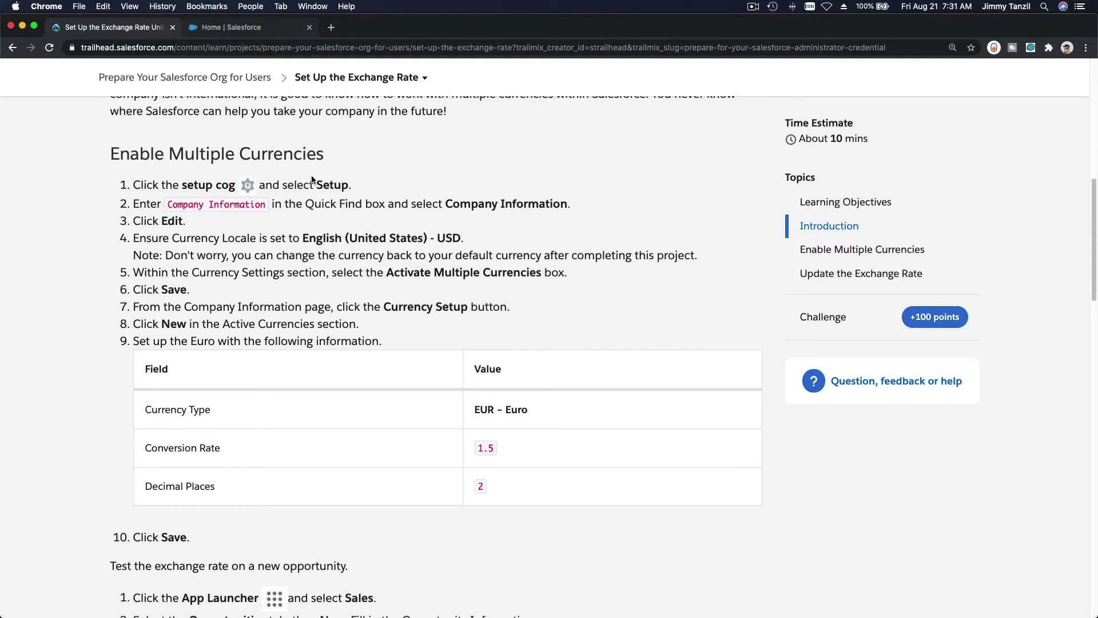
pyautogui.doubleClick(340, 182)
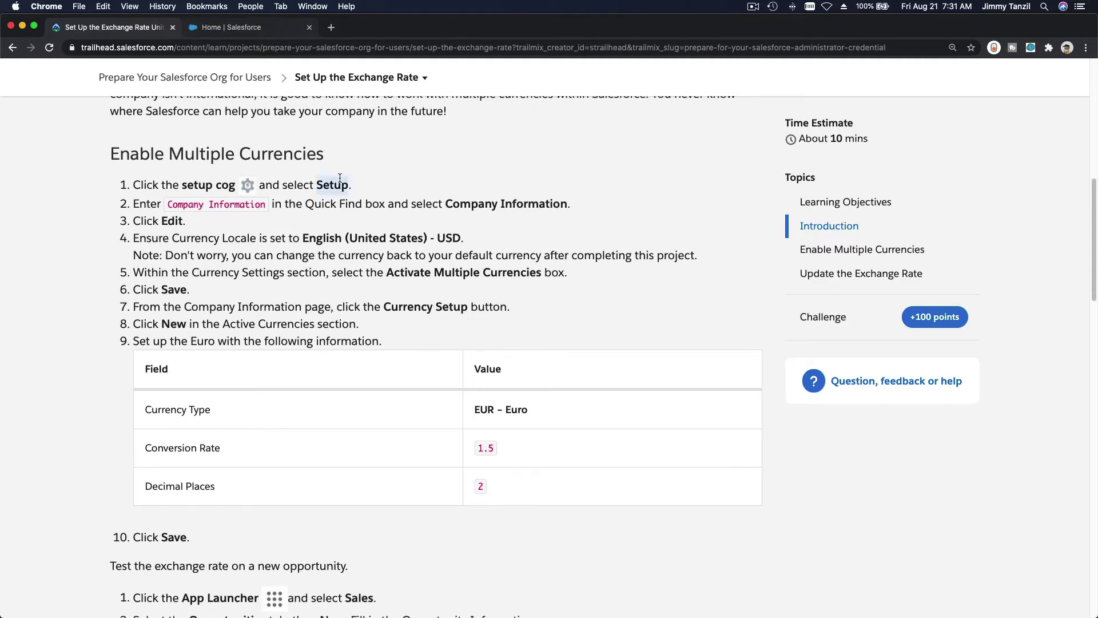
pyautogui.tripleClick(475, 201)
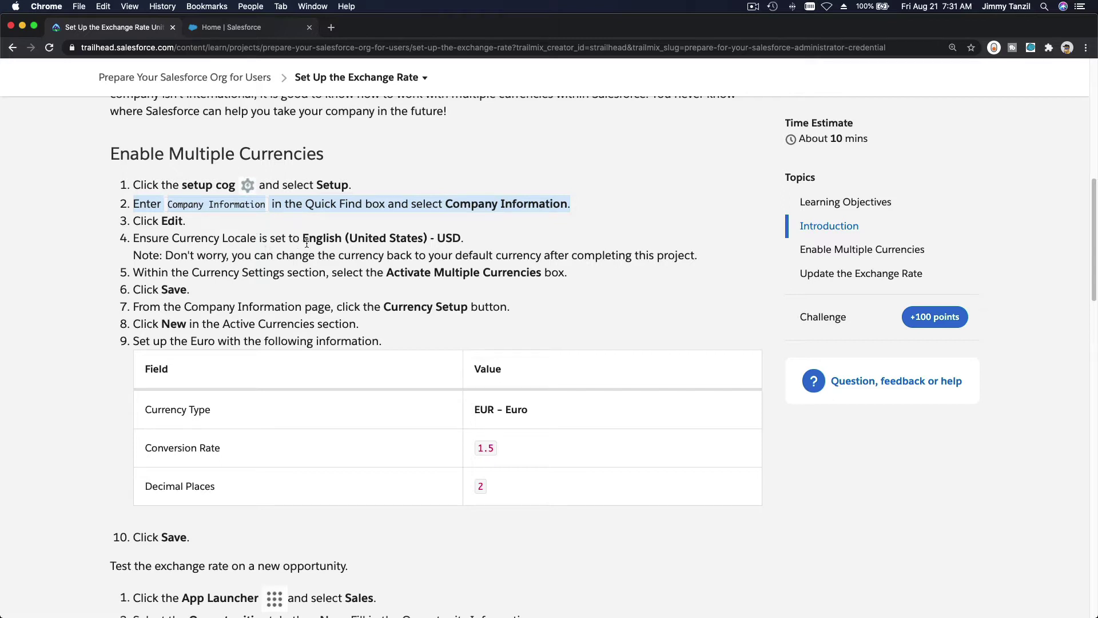
pyautogui.doubleClick(213, 240)
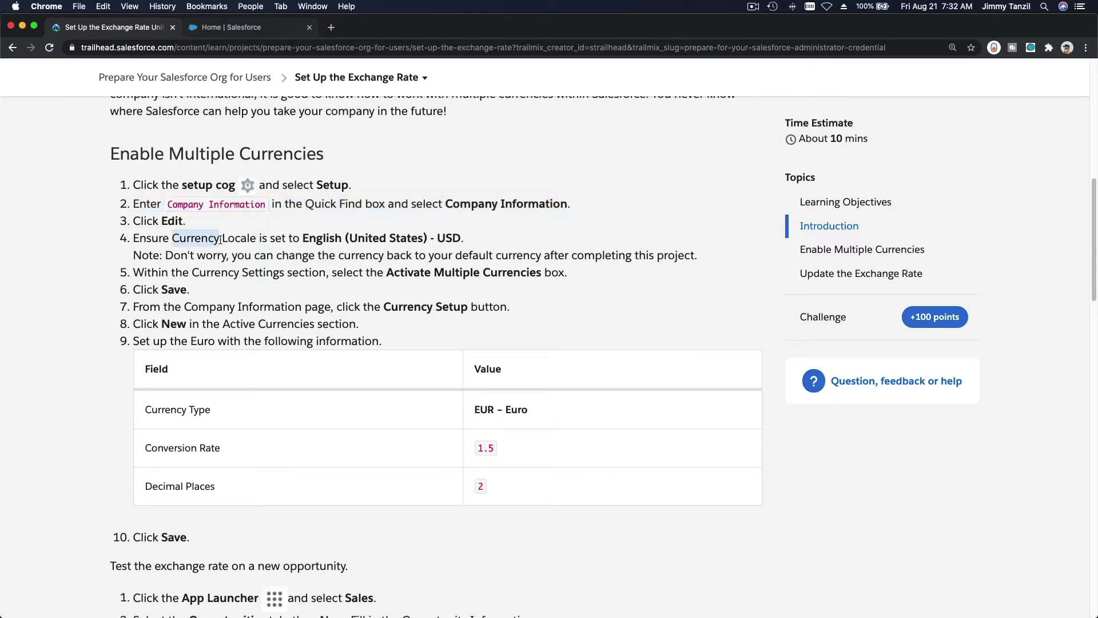
pyautogui.click(238, 240)
pyautogui.doubleClick(237, 240)
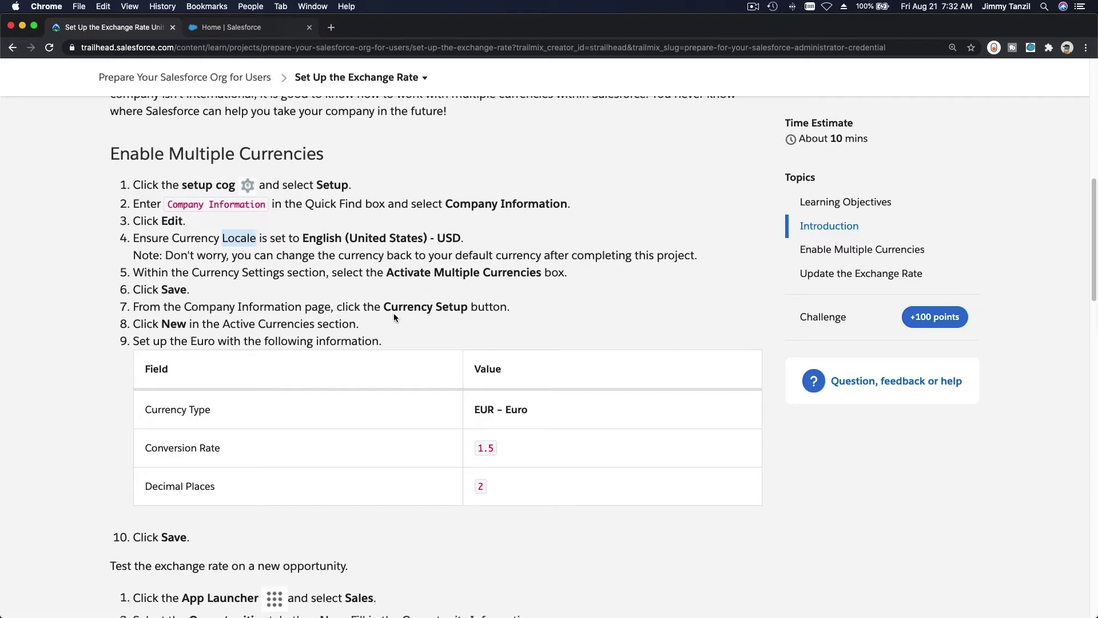
pyautogui.click(355, 294)
pyautogui.click(240, 28)
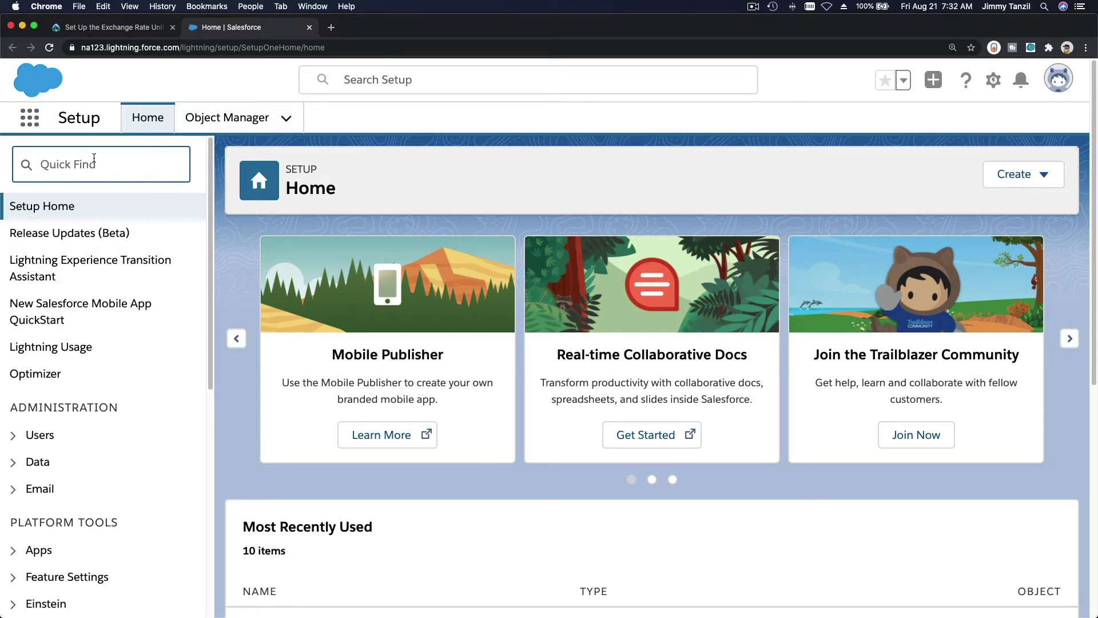
# Step: Search the Setup Quick Find for 'company'
pyautogui.click(992, 79)
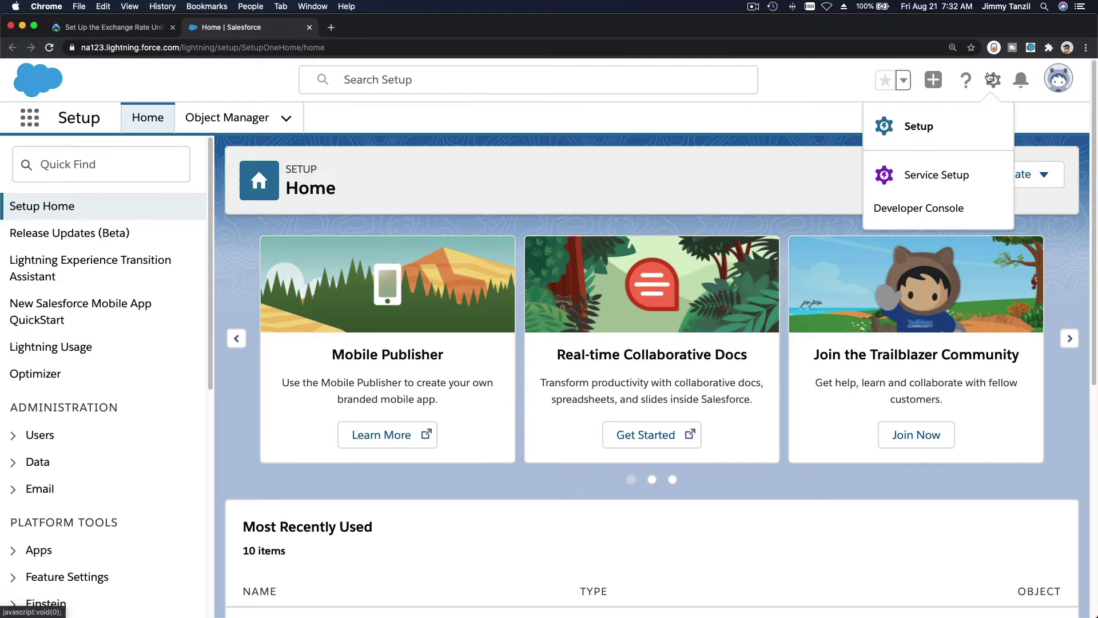
pyautogui.click(92, 171)
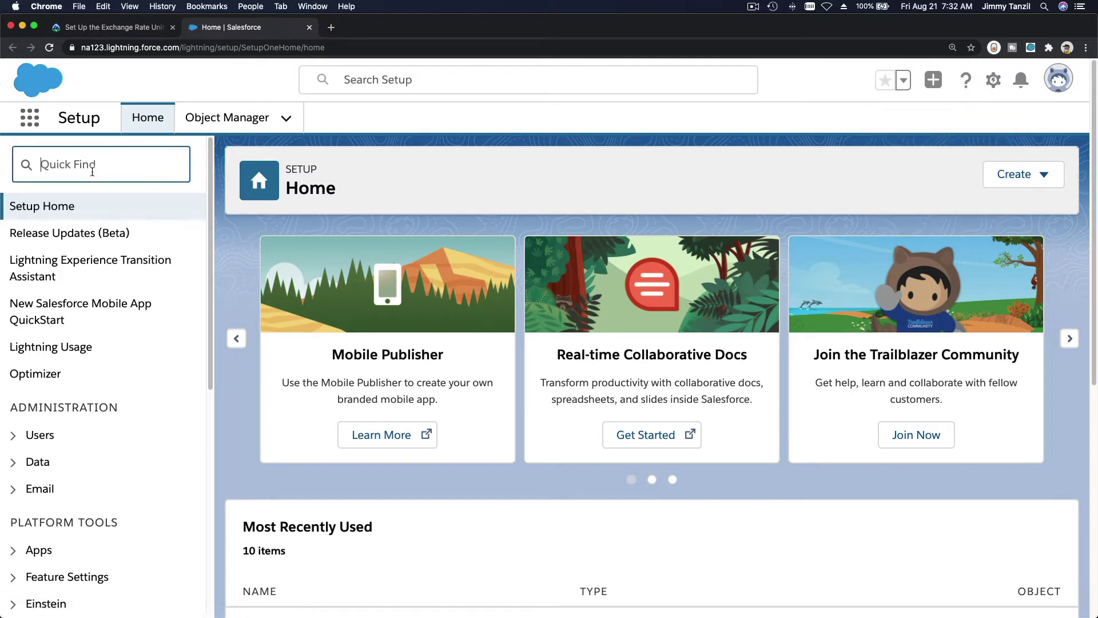
pyautogui.write('compan7')
pyautogui.press('BackSpace')
pyautogui.write('y')
pyautogui.press('BackSpace')
pyautogui.write('u')
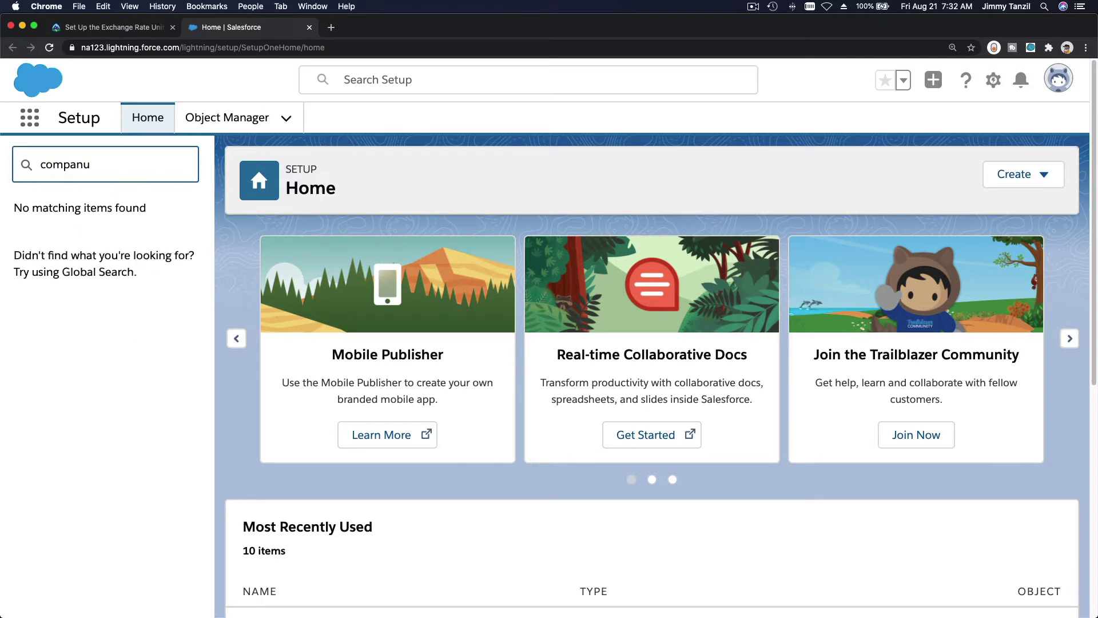
pyautogui.press('BackSpace')
pyautogui.write('y')
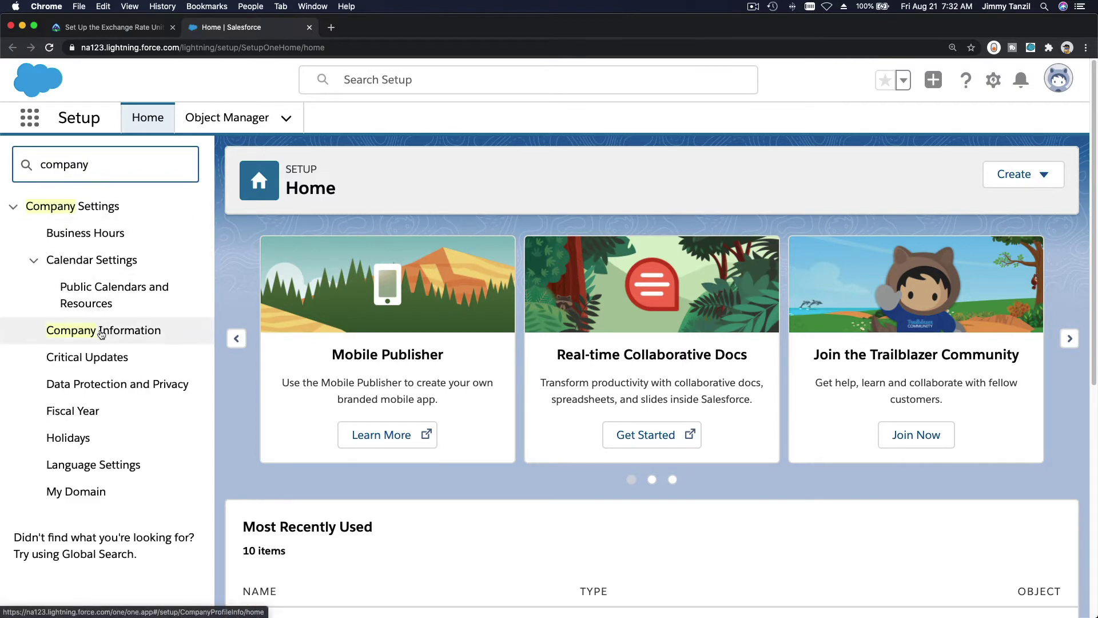
# Step: Open Company Information and review the Organization Detail, with currency locale English (Canada) - CAD
pyautogui.click(101, 332)
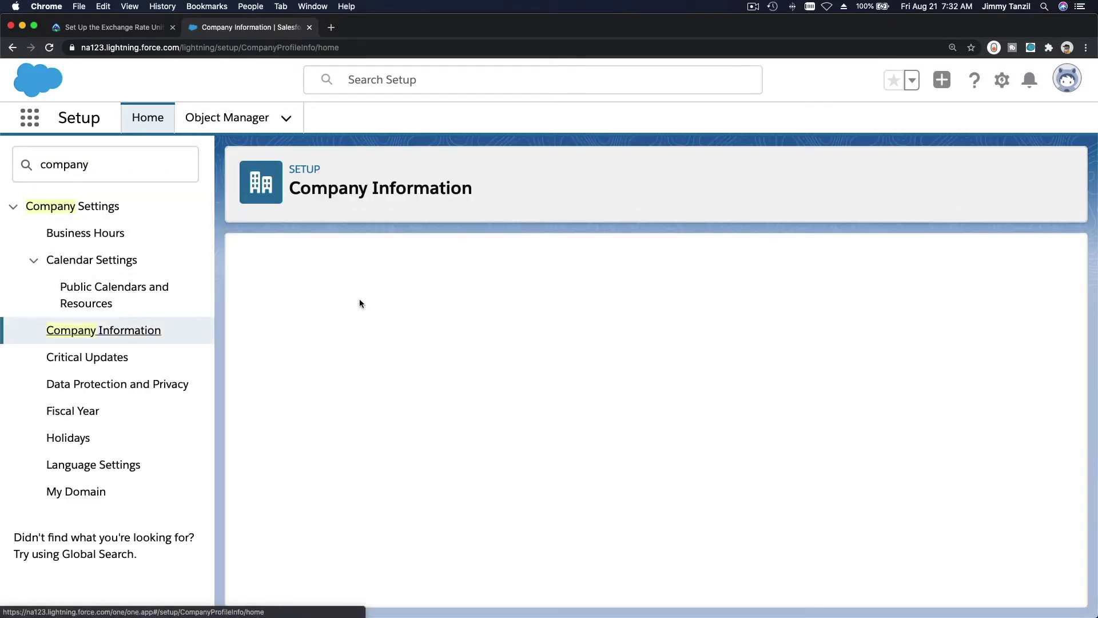
pyautogui.scroll(-2, 515, 289)
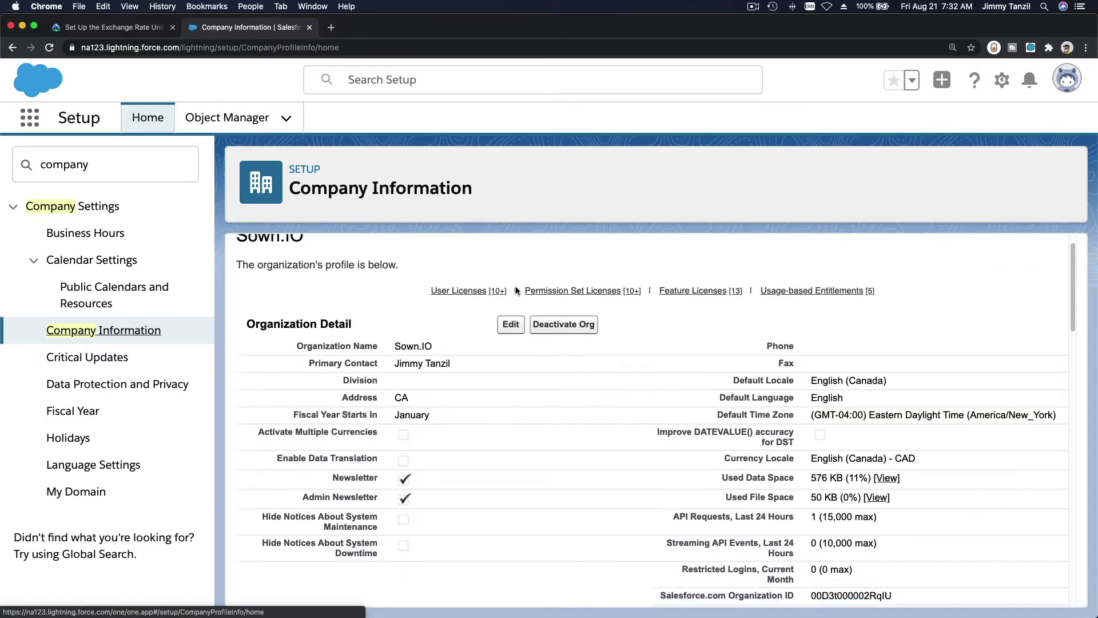
pyautogui.scroll(-2, 516, 290)
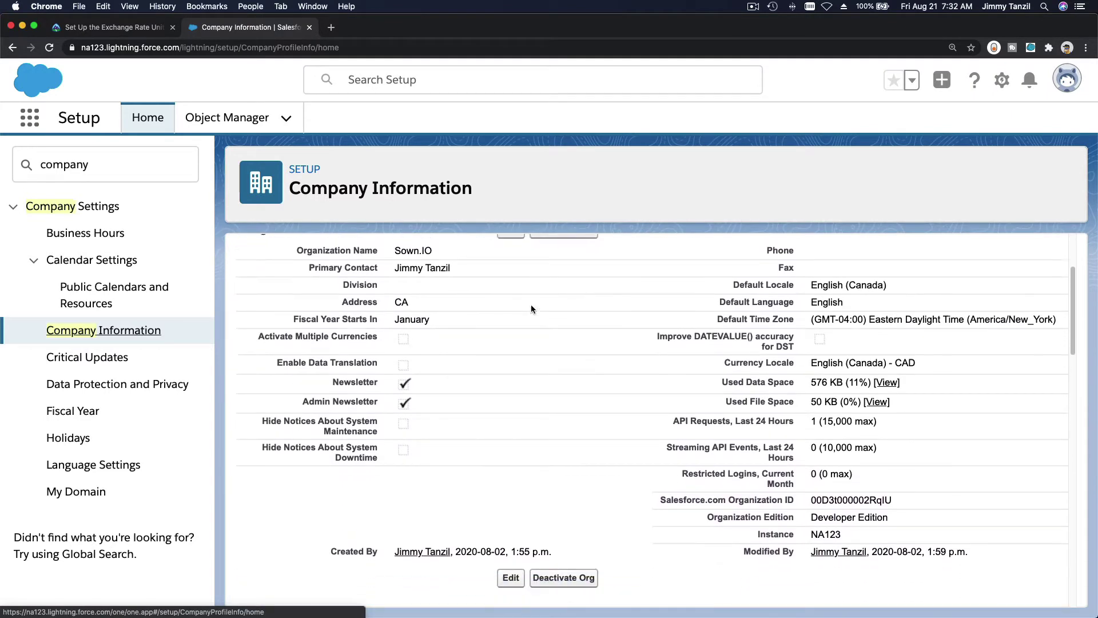
pyautogui.scroll(-3, 533, 333)
pyautogui.scroll(4, 533, 333)
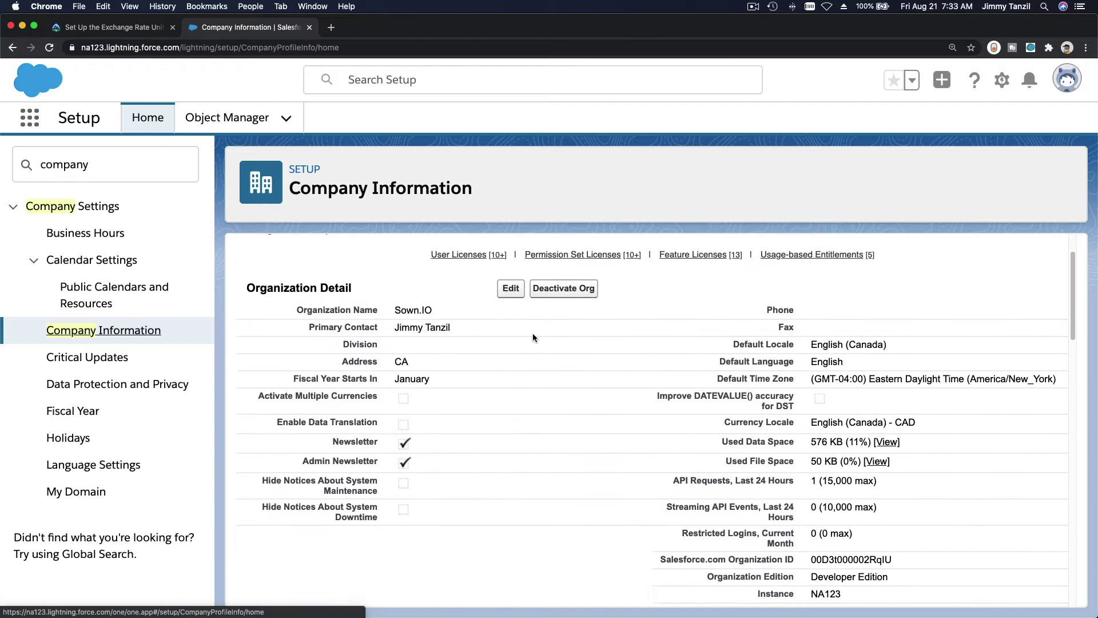
# Step: Edit the company profile and set Default Locale to English (United States)
pyautogui.scroll(1, 533, 333)
pyautogui.click(511, 314)
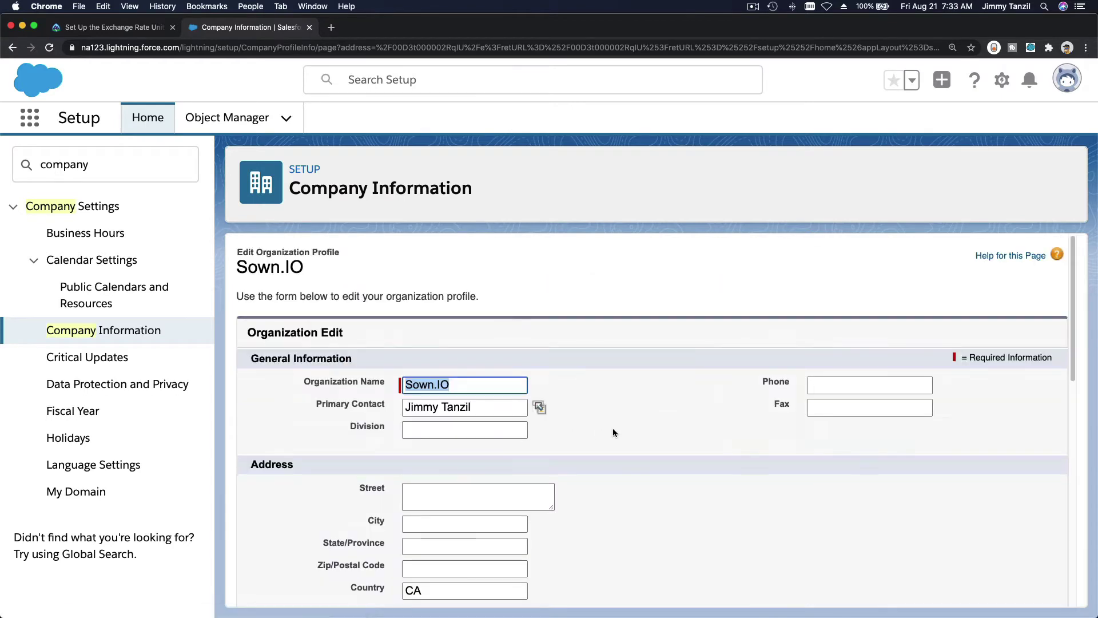
pyautogui.scroll(-4, 613, 428)
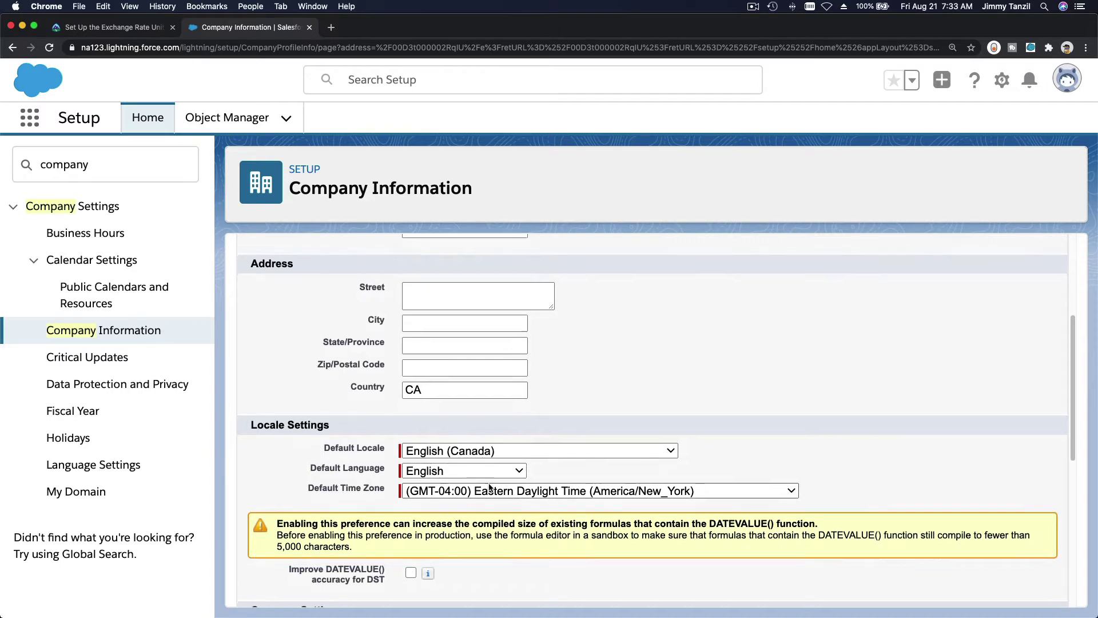
pyautogui.scroll(-1, 469, 429)
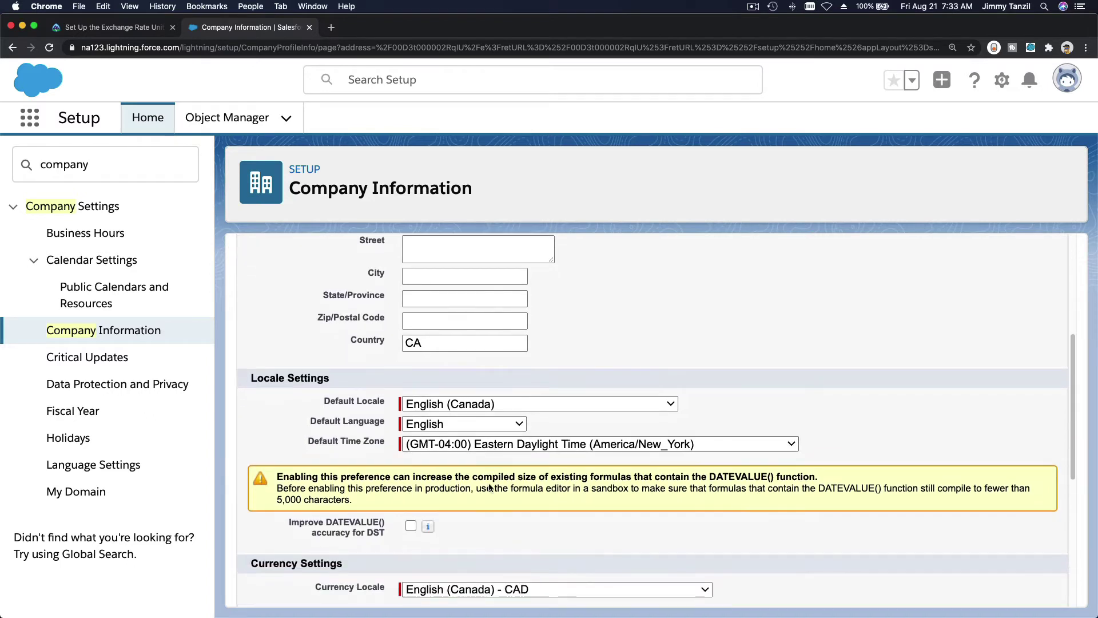
pyautogui.click(475, 403)
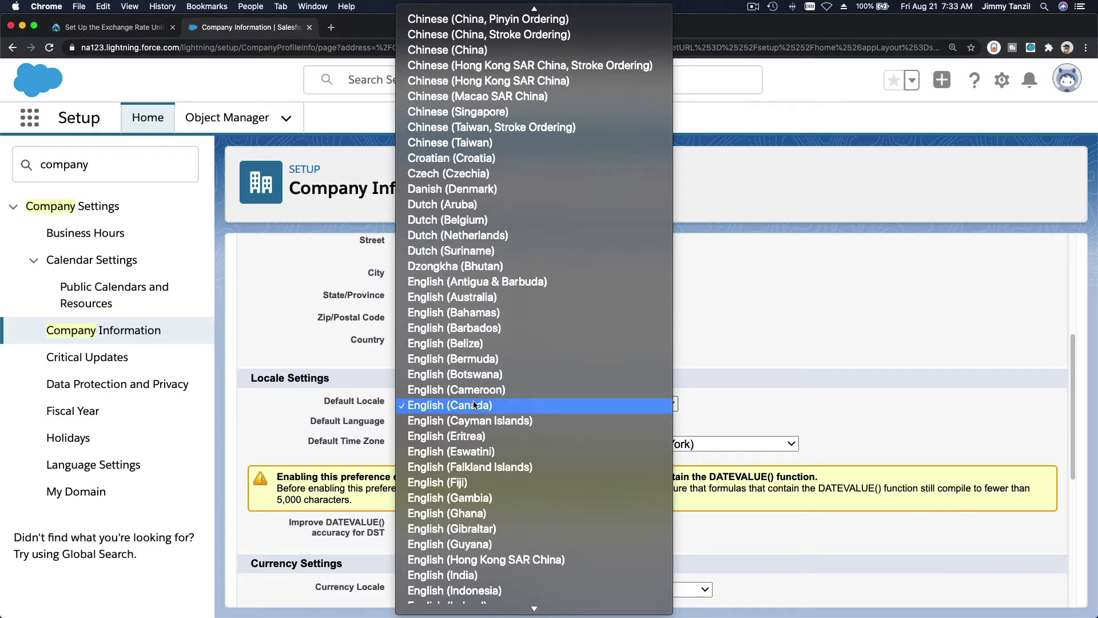
pyautogui.scroll(-5, 495, 403)
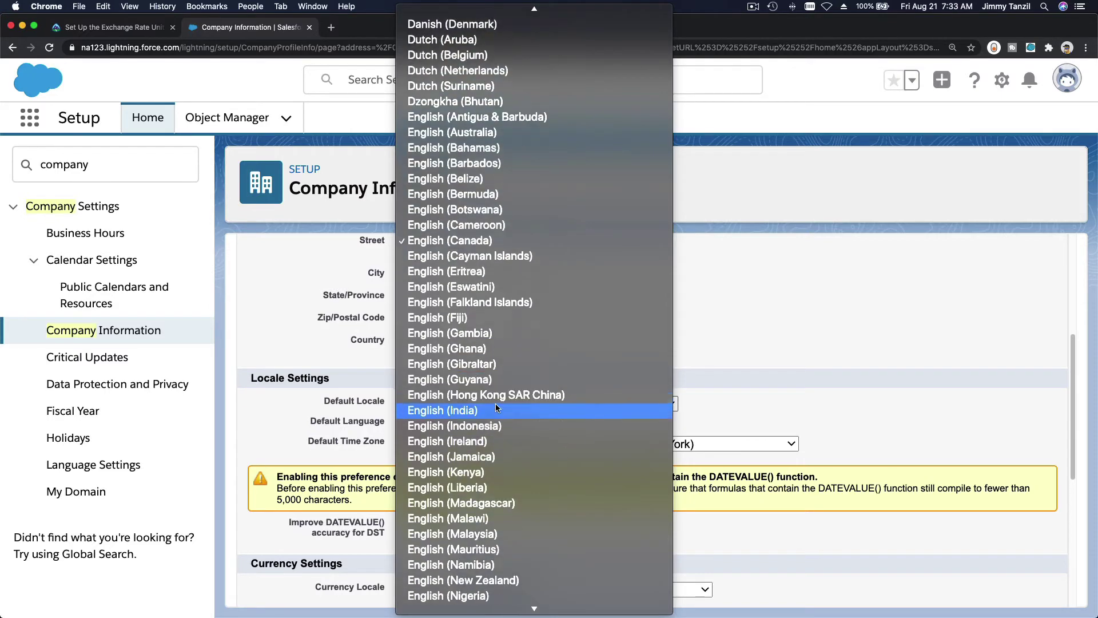
pyautogui.scroll(-10, 496, 403)
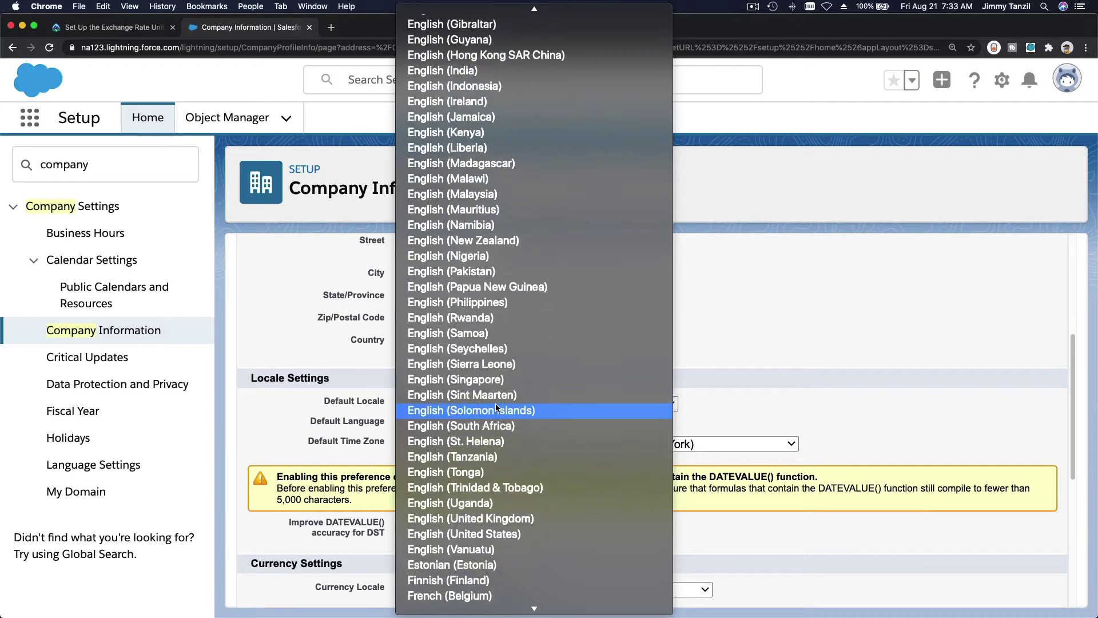
pyautogui.click(495, 407)
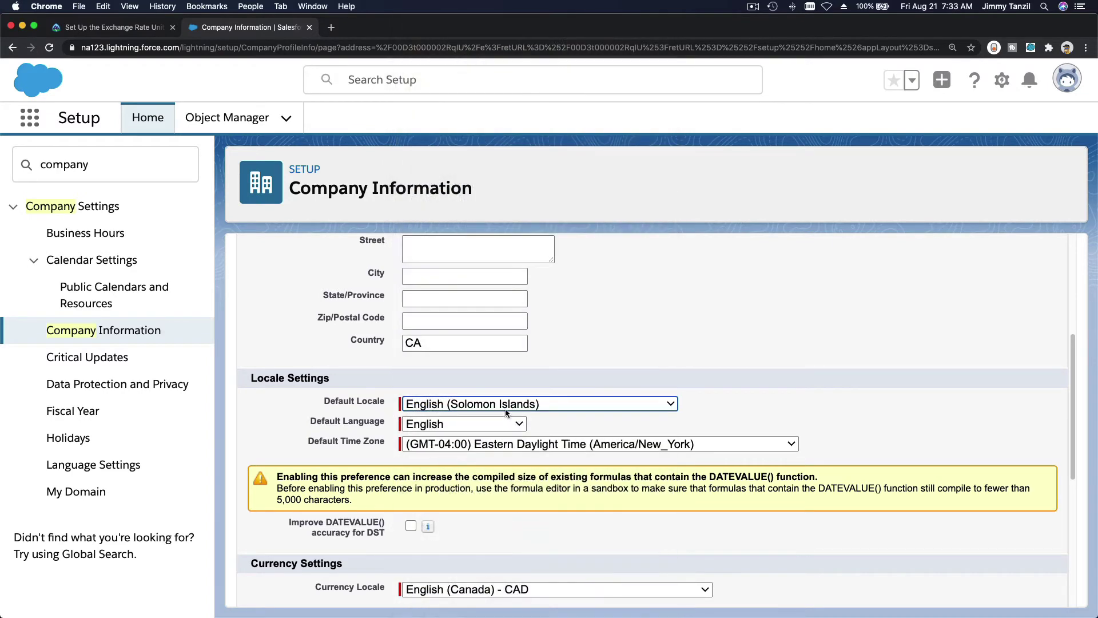
pyautogui.click(505, 408)
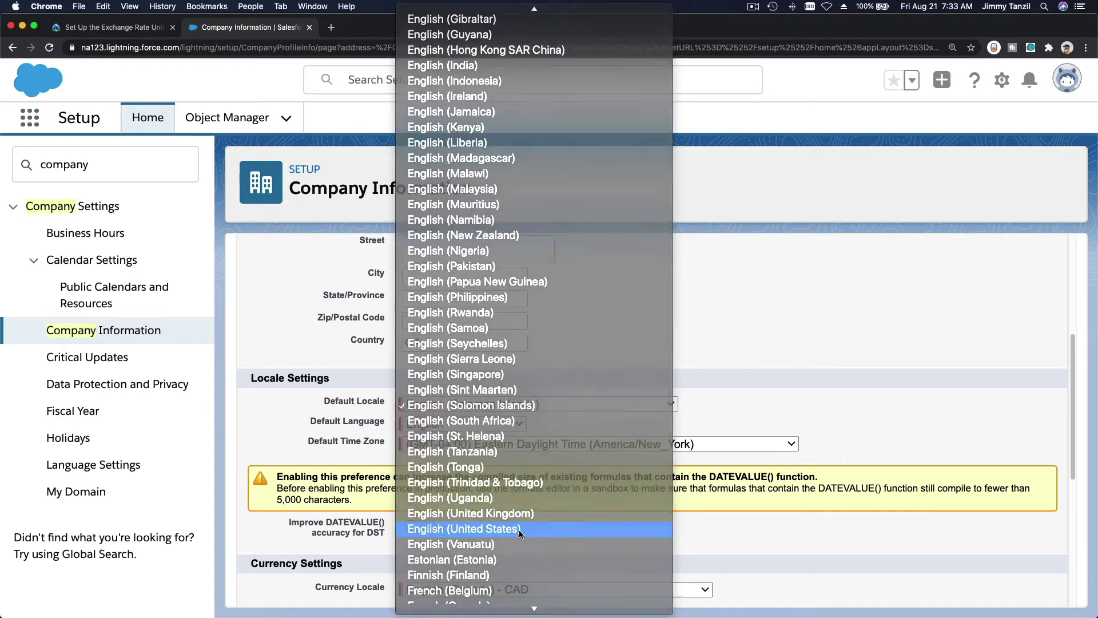
pyautogui.click(519, 529)
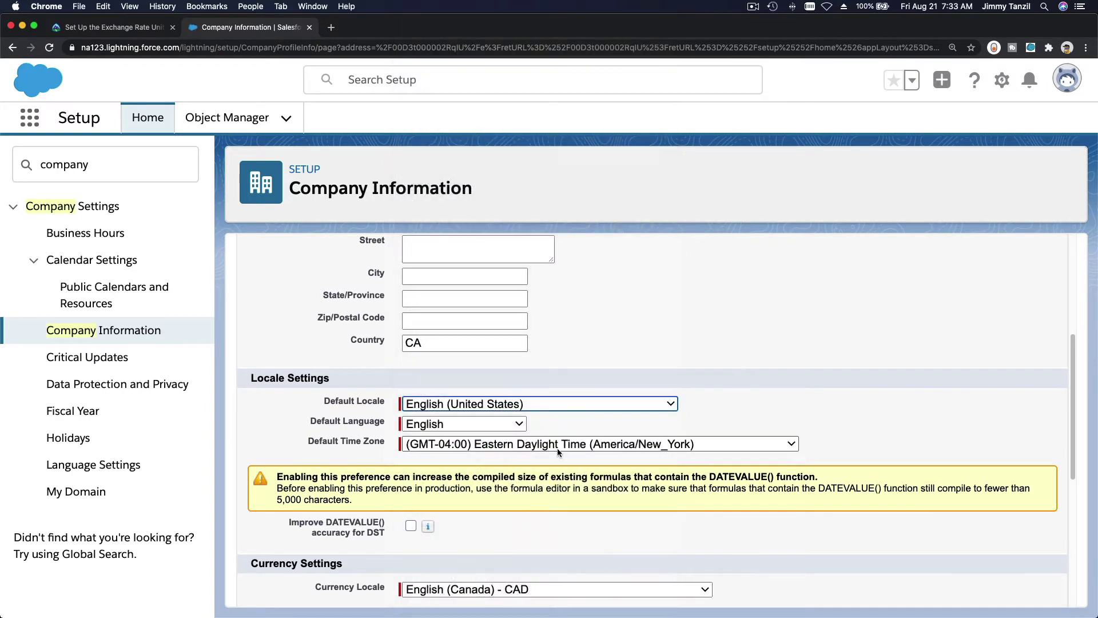
# Step: Set time zone to Pacific Daylight Time (America/Tijuana) and Currency Locale to English (United States) - USD
pyautogui.click(515, 445)
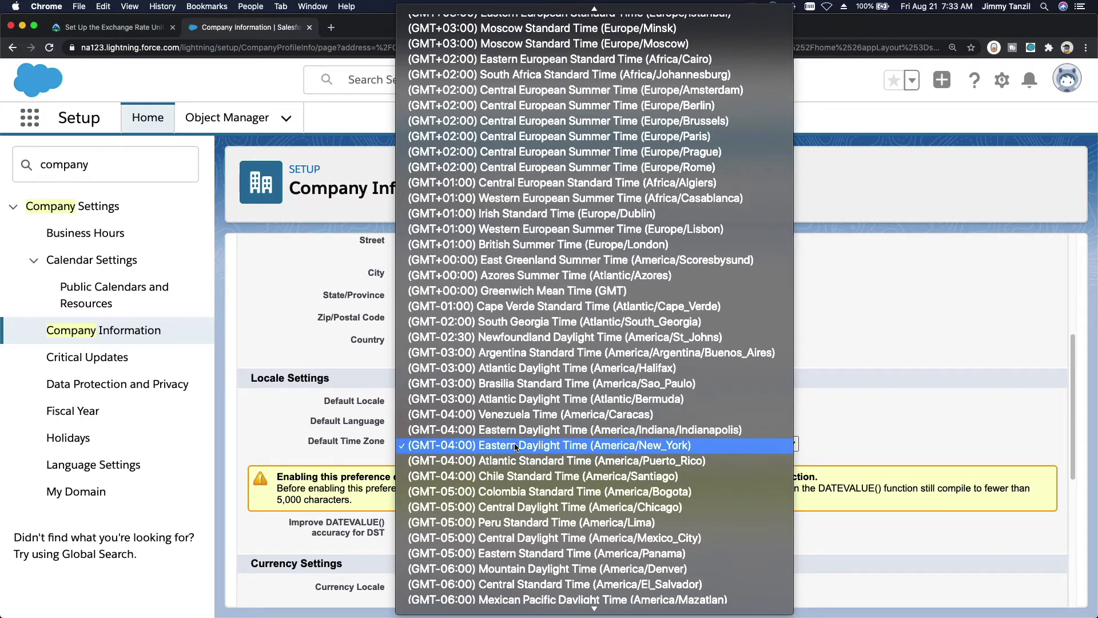
pyautogui.scroll(-5, 515, 455)
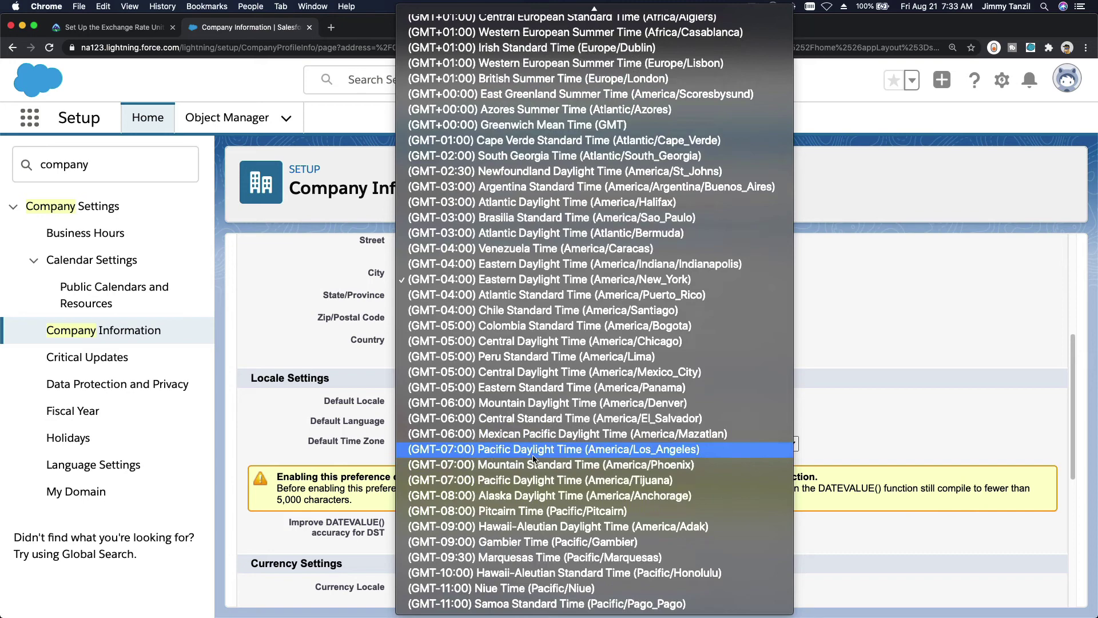
pyautogui.click(541, 480)
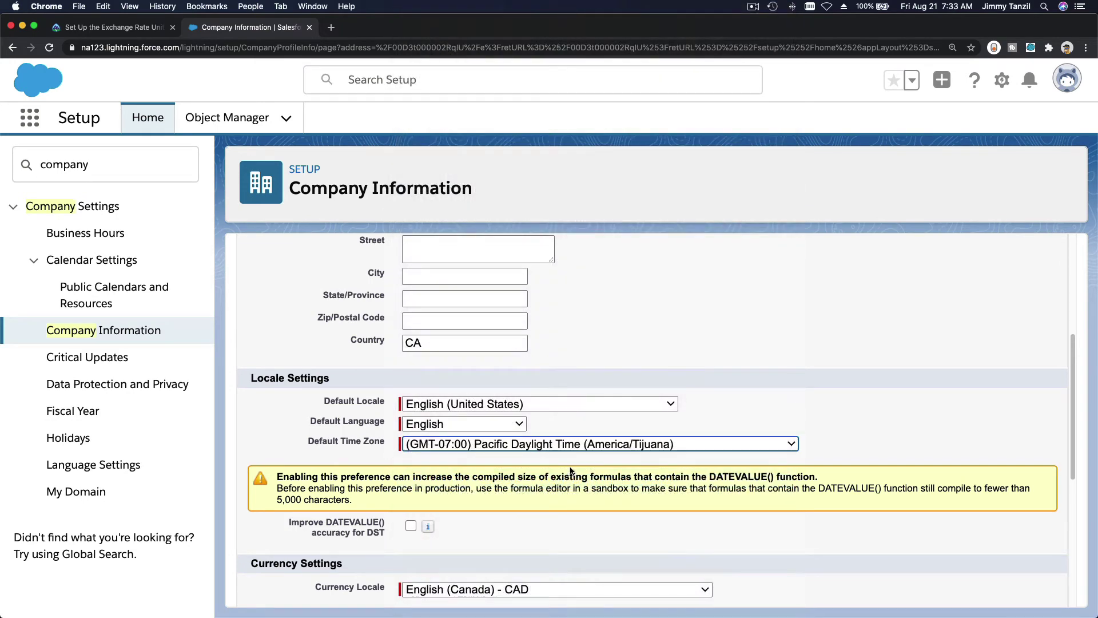
pyautogui.scroll(-3, 538, 533)
pyautogui.scroll(-1, 540, 536)
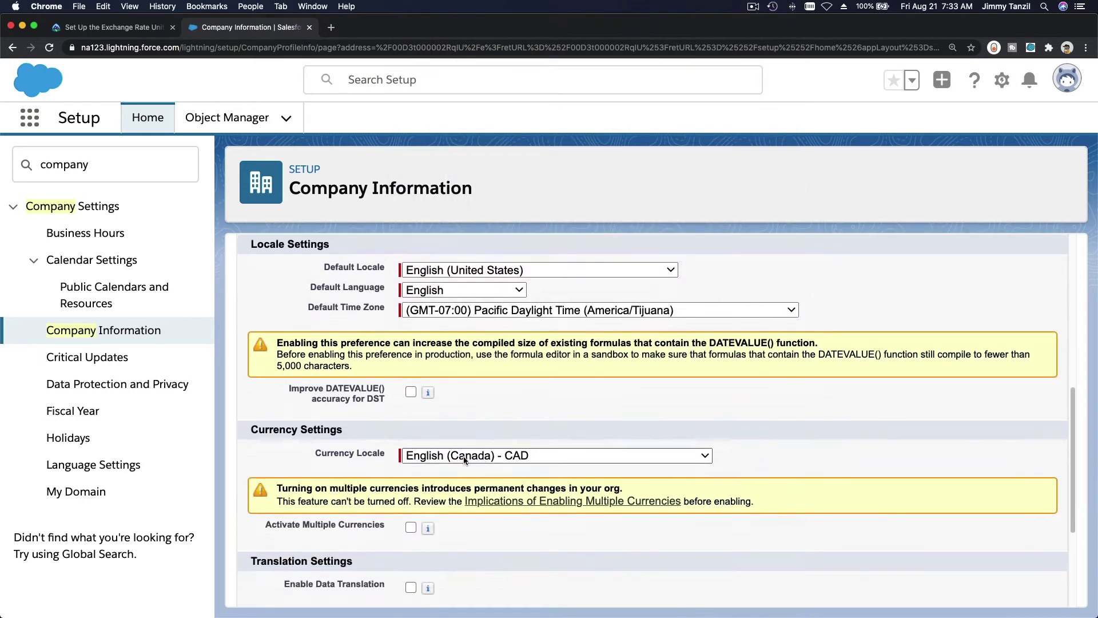
pyautogui.click(453, 457)
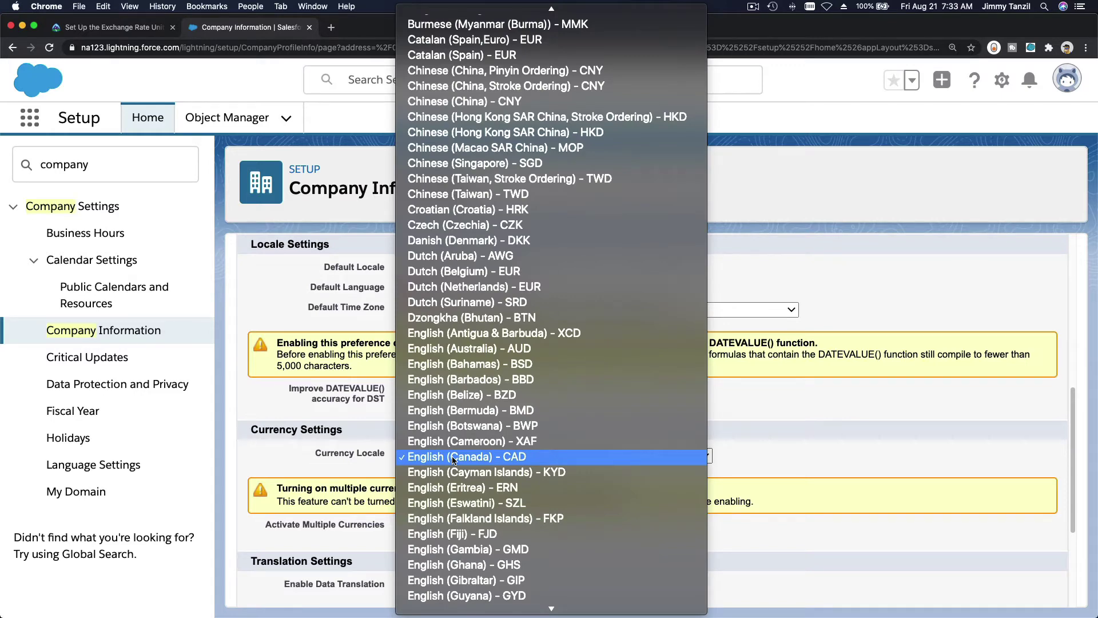
pyautogui.scroll(-3, 453, 460)
pyautogui.scroll(-5, 452, 460)
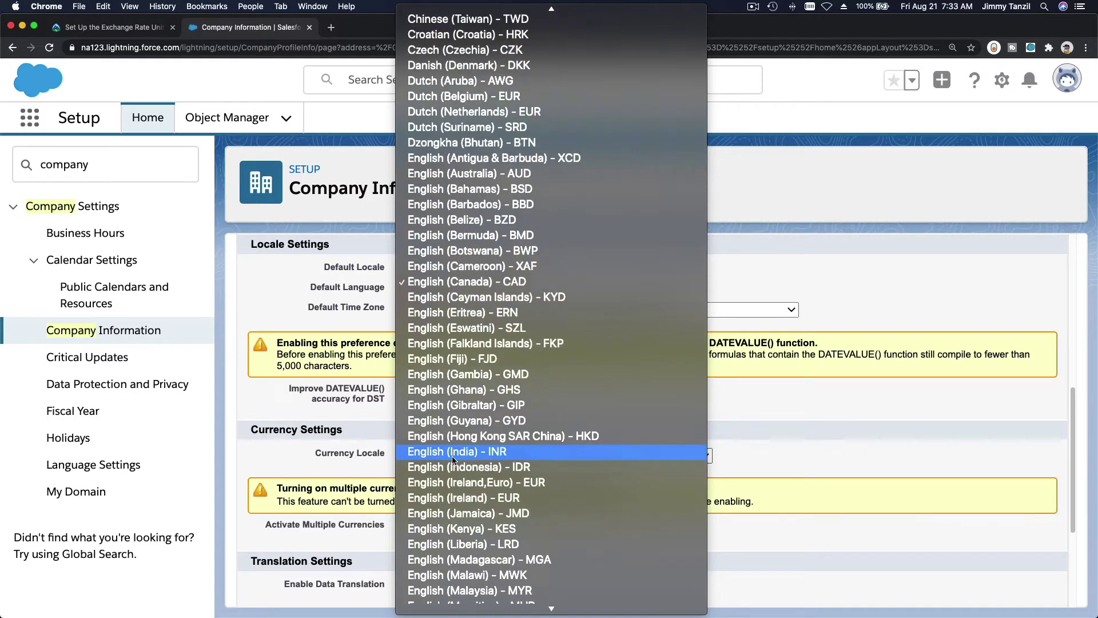
pyautogui.scroll(-3, 452, 460)
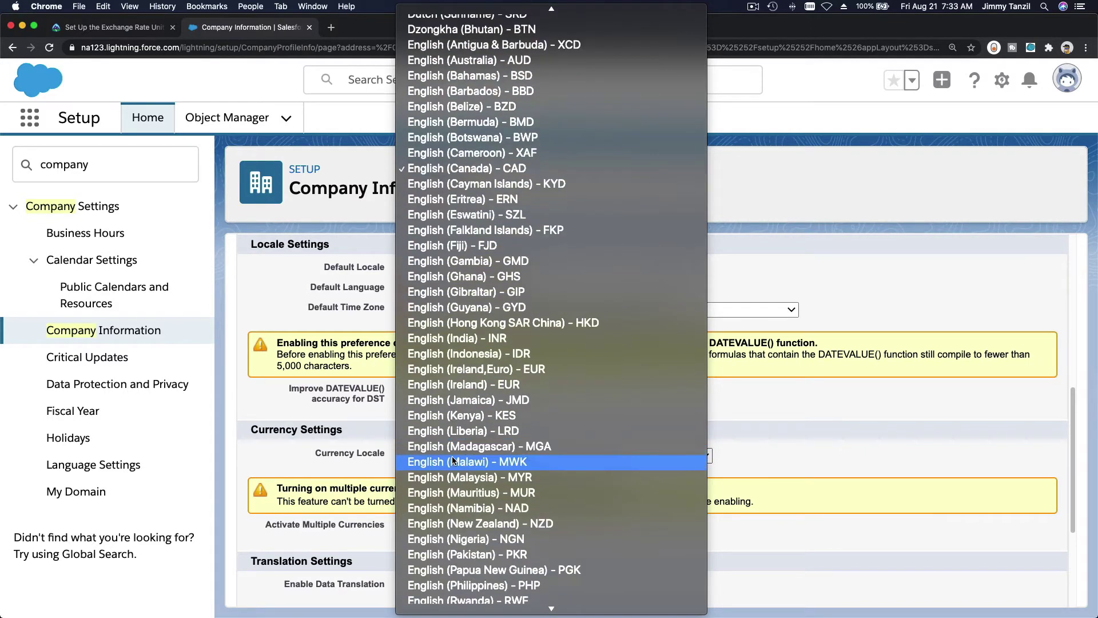
pyautogui.scroll(-9, 452, 456)
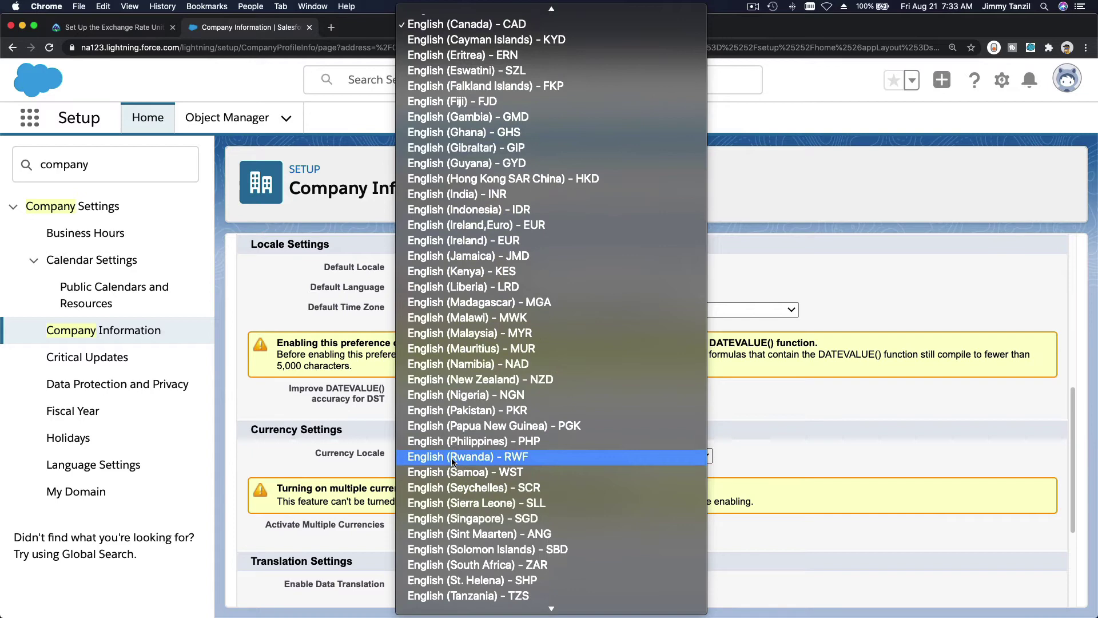
pyautogui.scroll(-2, 452, 462)
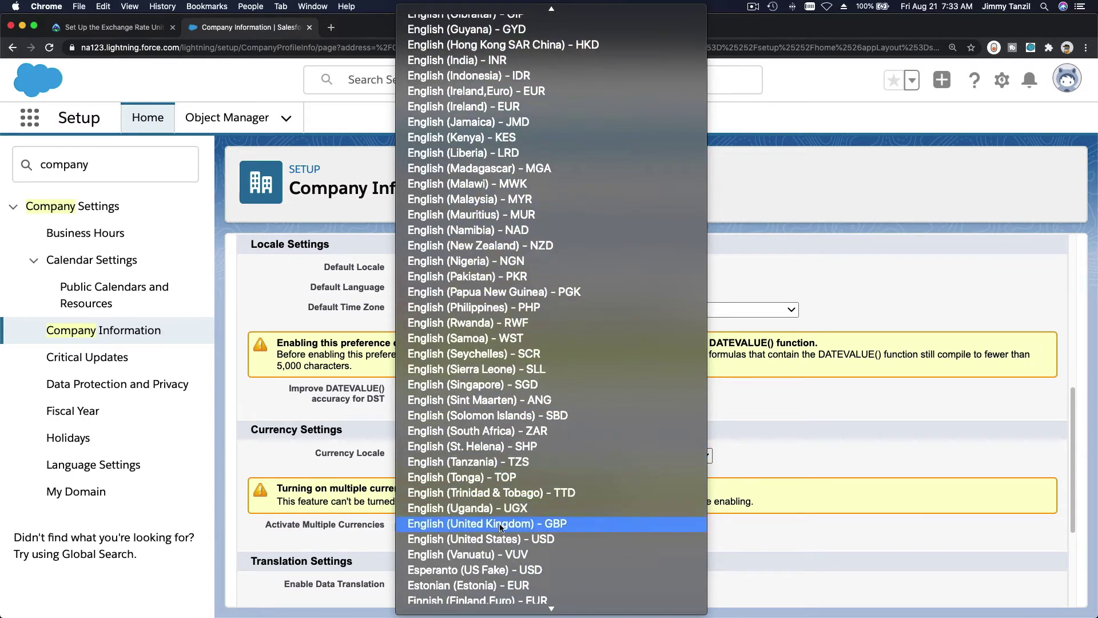
pyautogui.click(500, 537)
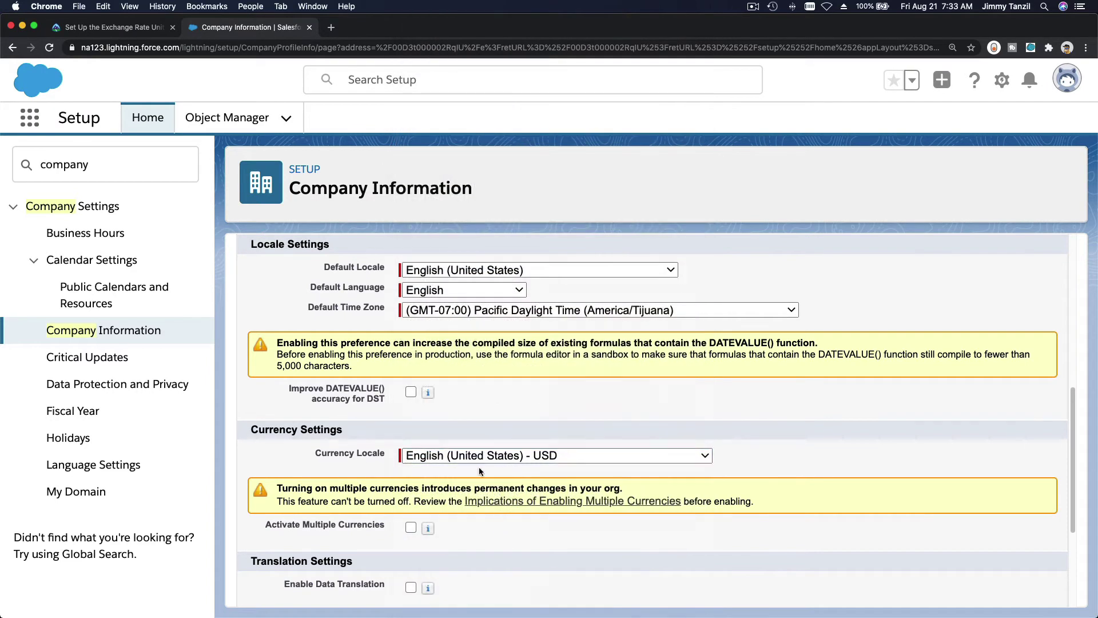
# Step: Make sure Activate Multiple Currencies is checked further down the form
pyautogui.scroll(-3, 356, 465)
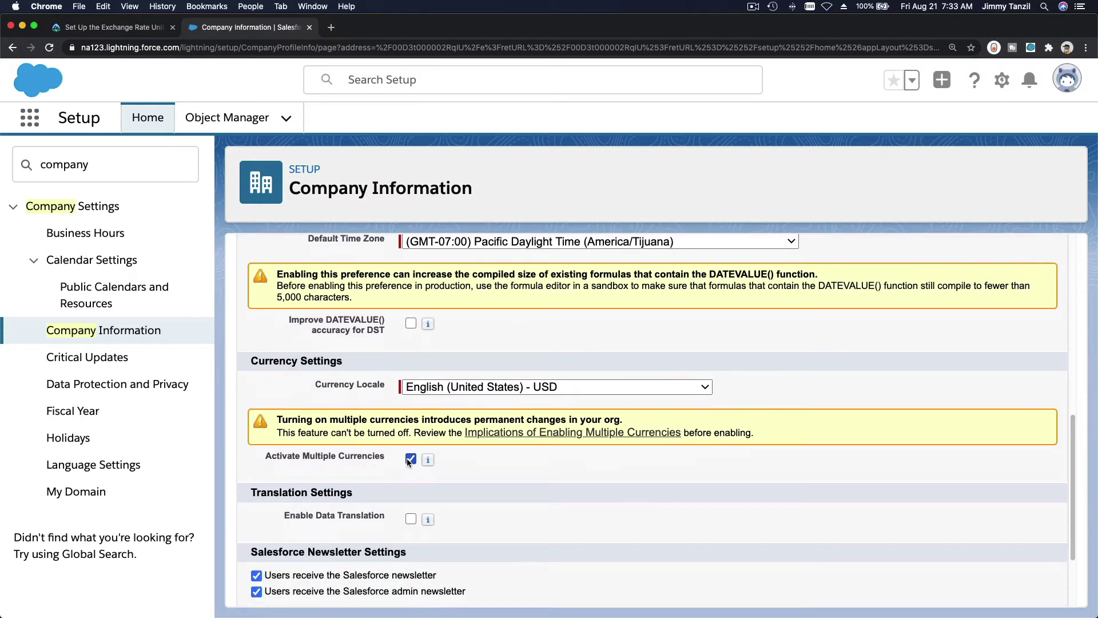
pyautogui.moveTo(430, 465)
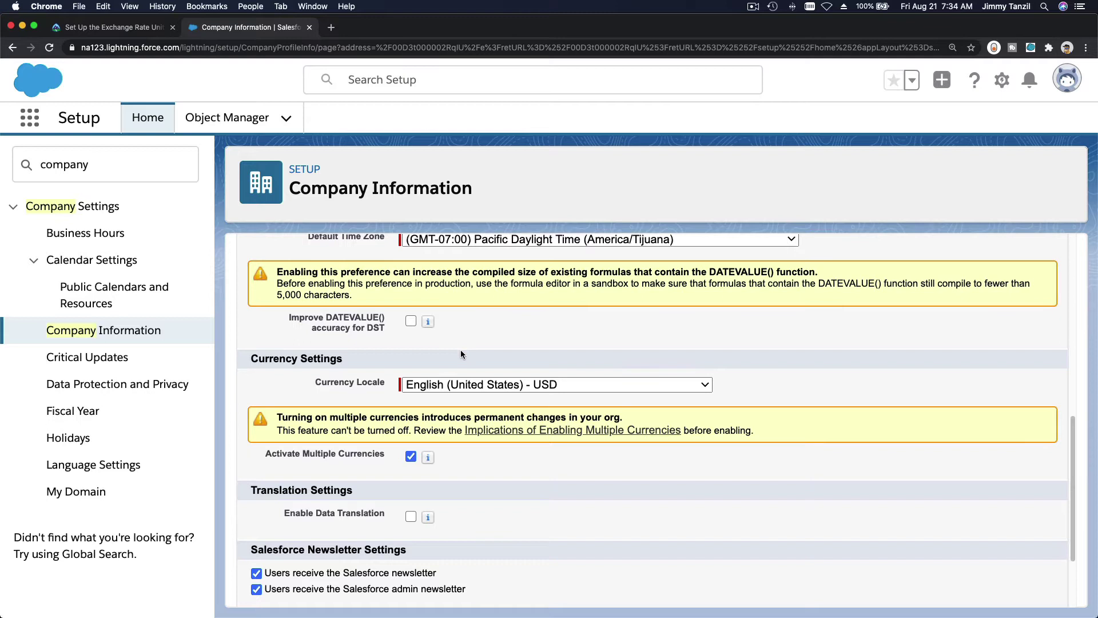
pyautogui.scroll(-1, 461, 352)
pyautogui.scroll(-1, 461, 352)
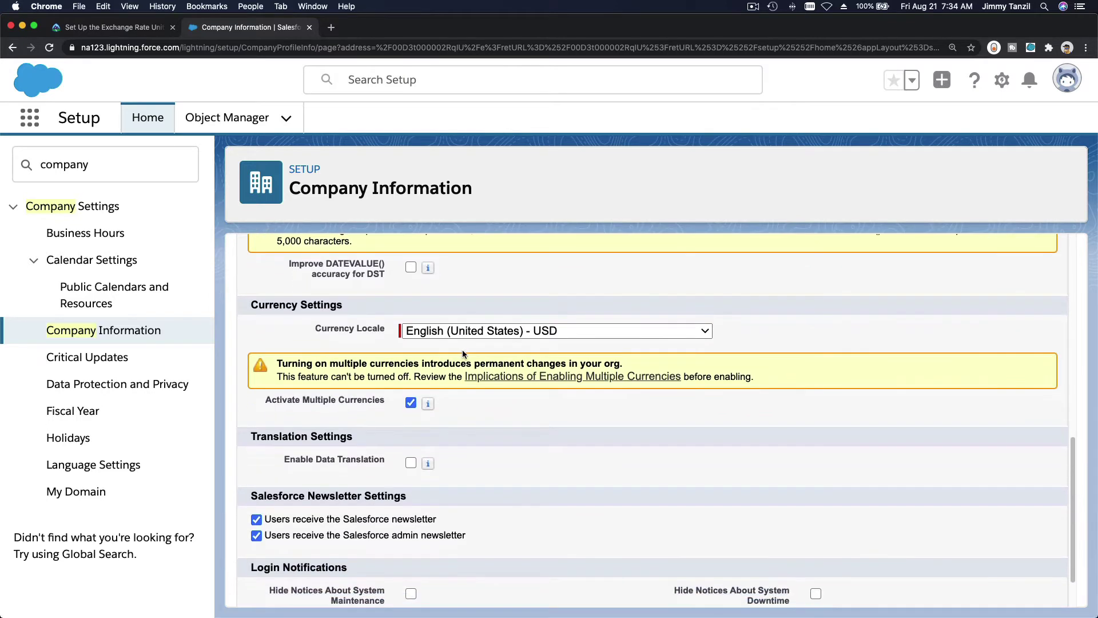
pyautogui.scroll(-1, 486, 394)
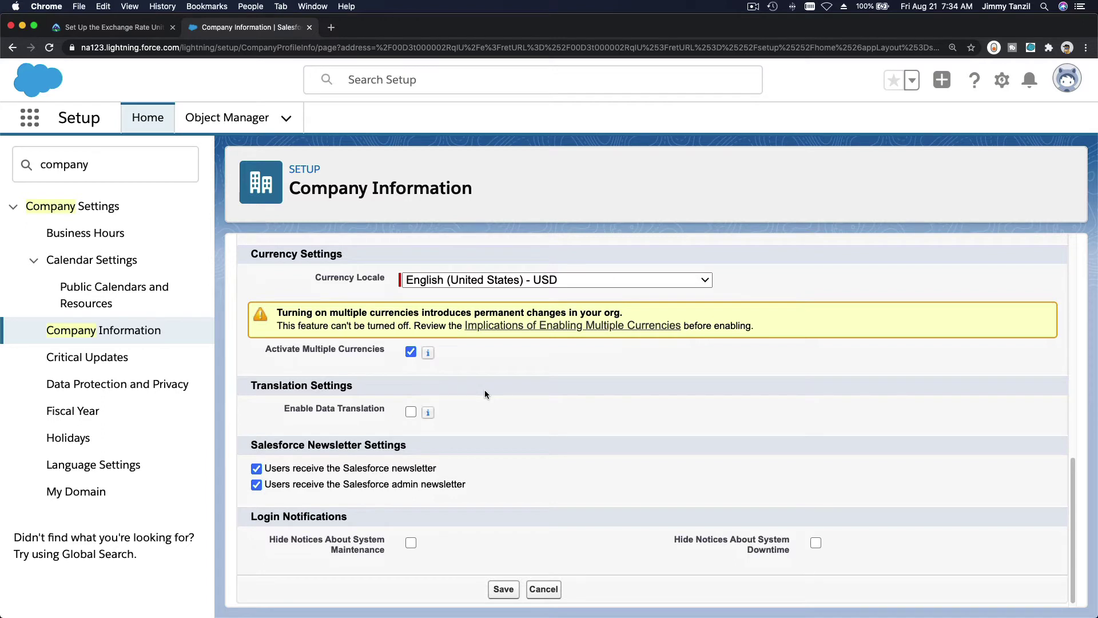
pyautogui.scroll(-1, 485, 394)
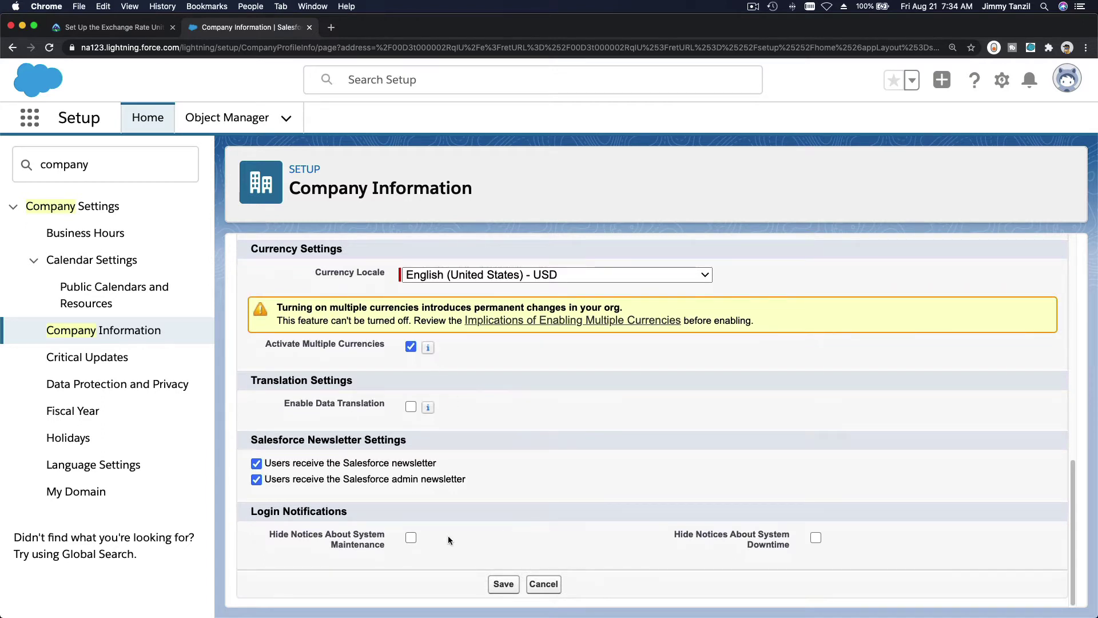
# Step: Save the company settings and accept the U.S. Dollar corporate currency confirmation
pyautogui.click(503, 583)
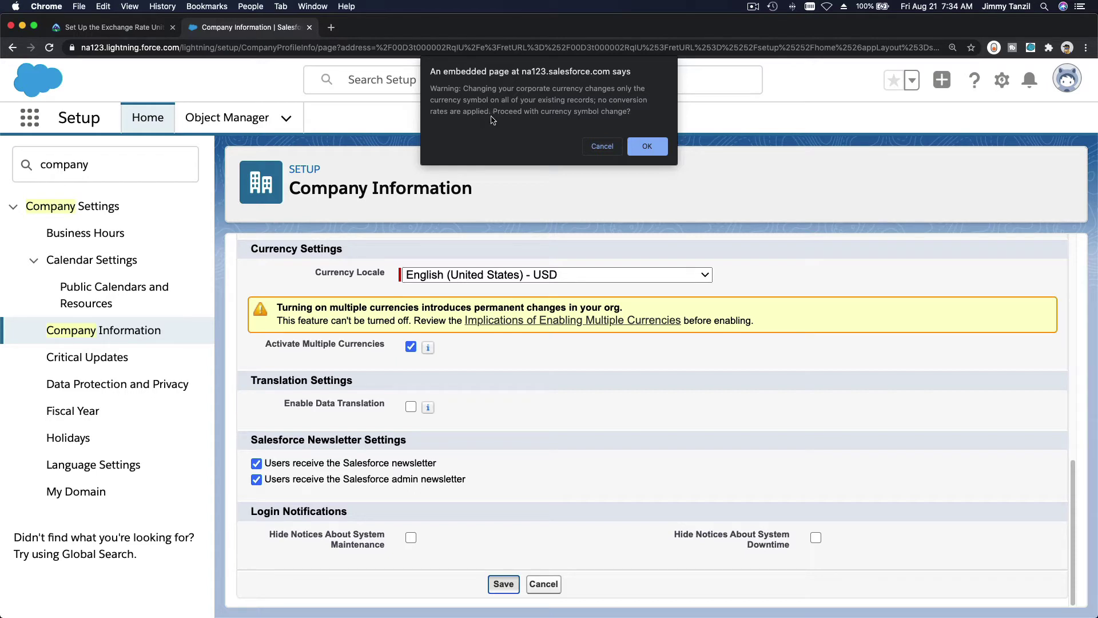
pyautogui.doubleClick(575, 109)
pyautogui.click(631, 111)
pyautogui.click(646, 148)
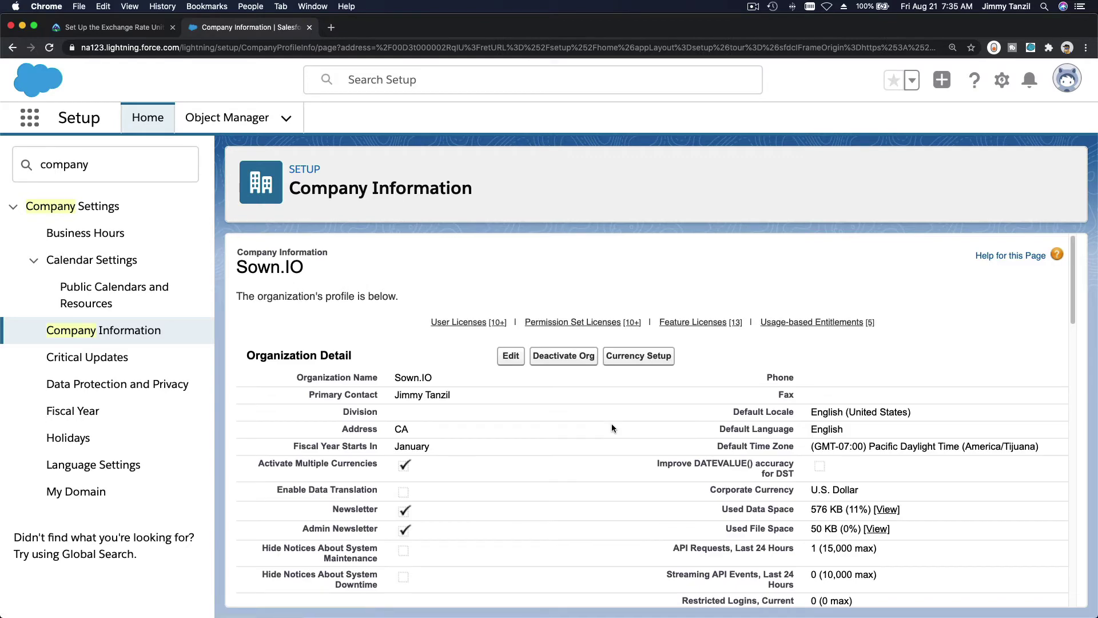
pyautogui.scroll(-3, 612, 428)
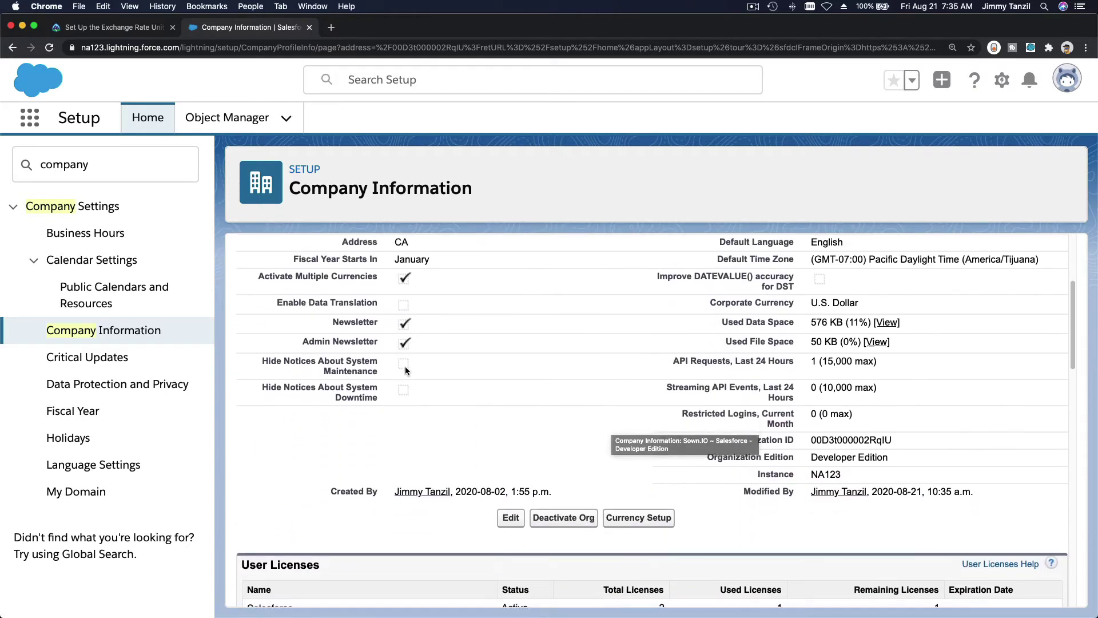
# Step: Back in Trailhead, read the Euro setup values: EUR - Euro, rate 1.5, 2 decimal places
pyautogui.click(105, 27)
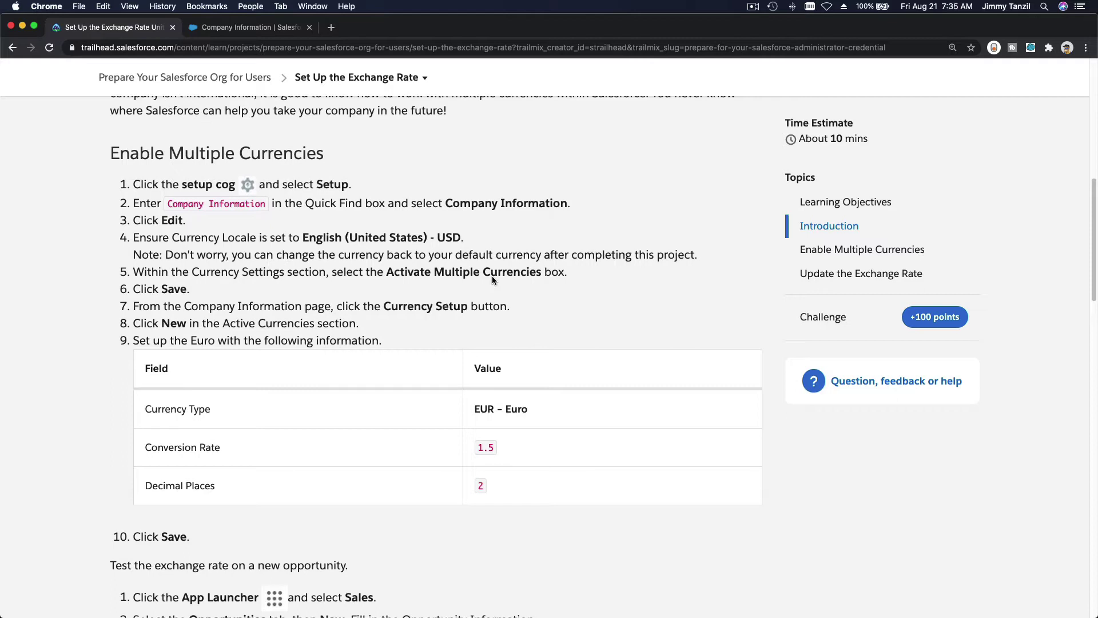
pyautogui.scroll(-5, 492, 277)
pyautogui.scroll(-3, 493, 279)
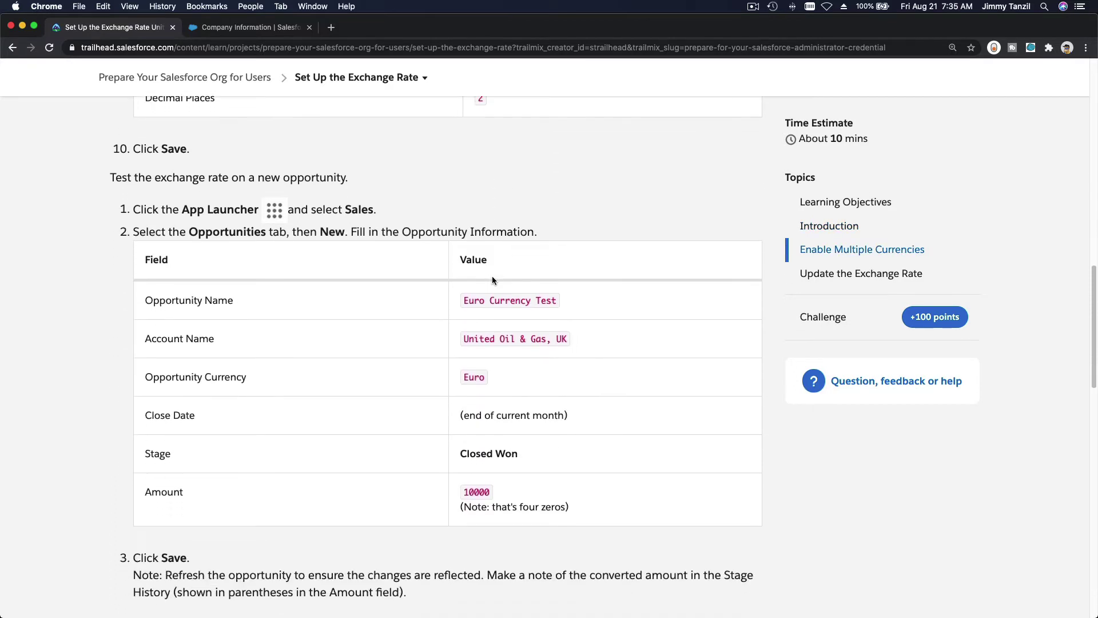
pyautogui.scroll(-1, 493, 280)
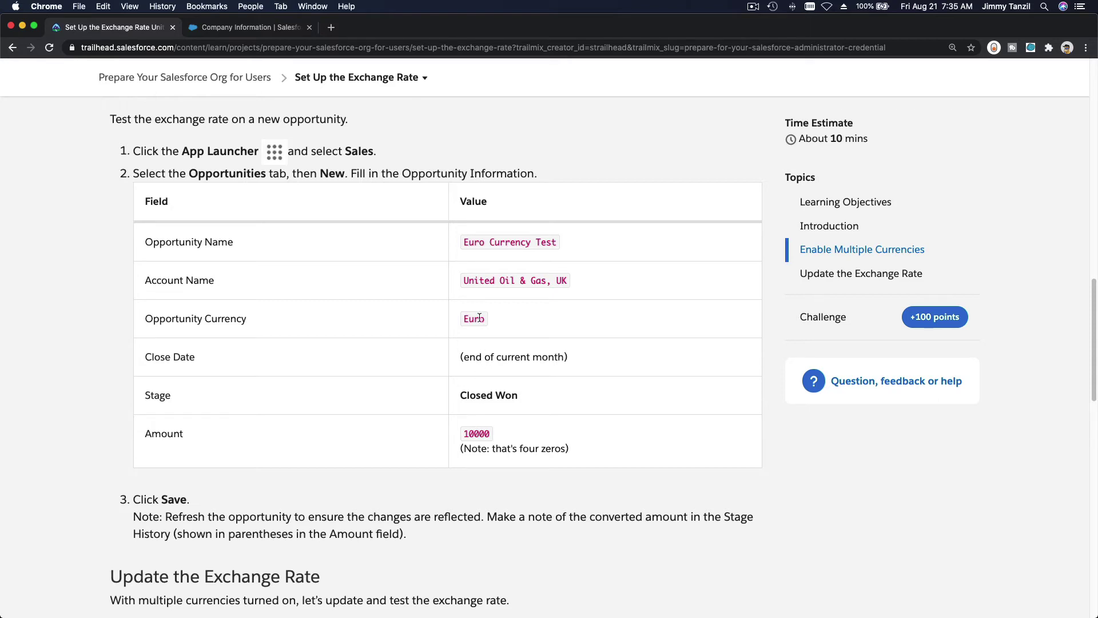
pyautogui.scroll(10, 479, 319)
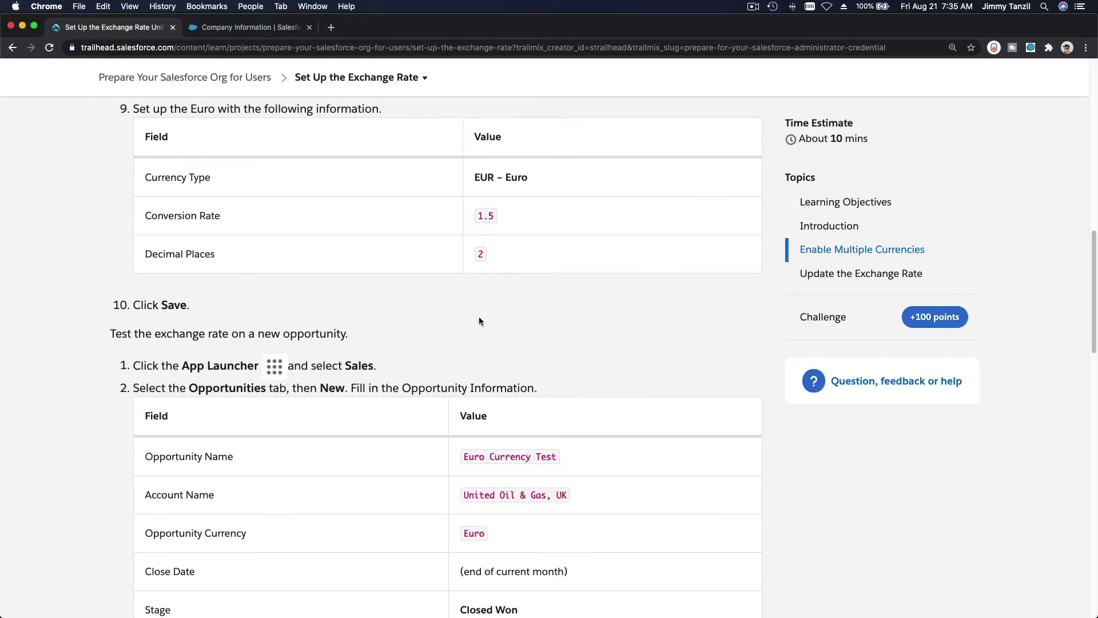
pyautogui.scroll(4, 479, 317)
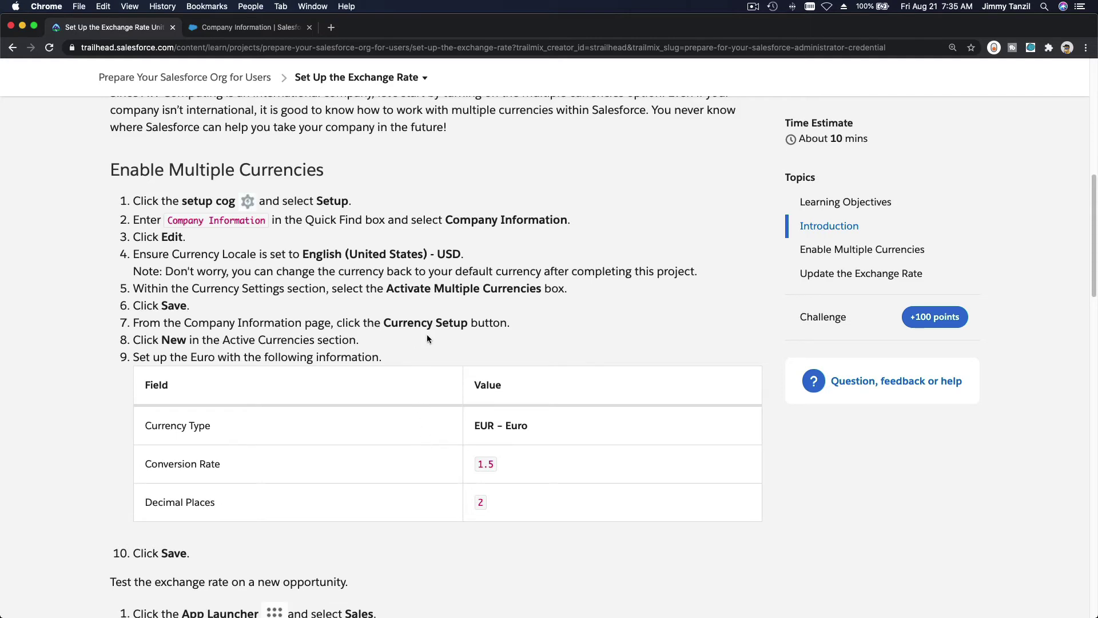
# Step: Open the Currency setup page and start a new active currency of type EUR - Euro
pyautogui.click(250, 28)
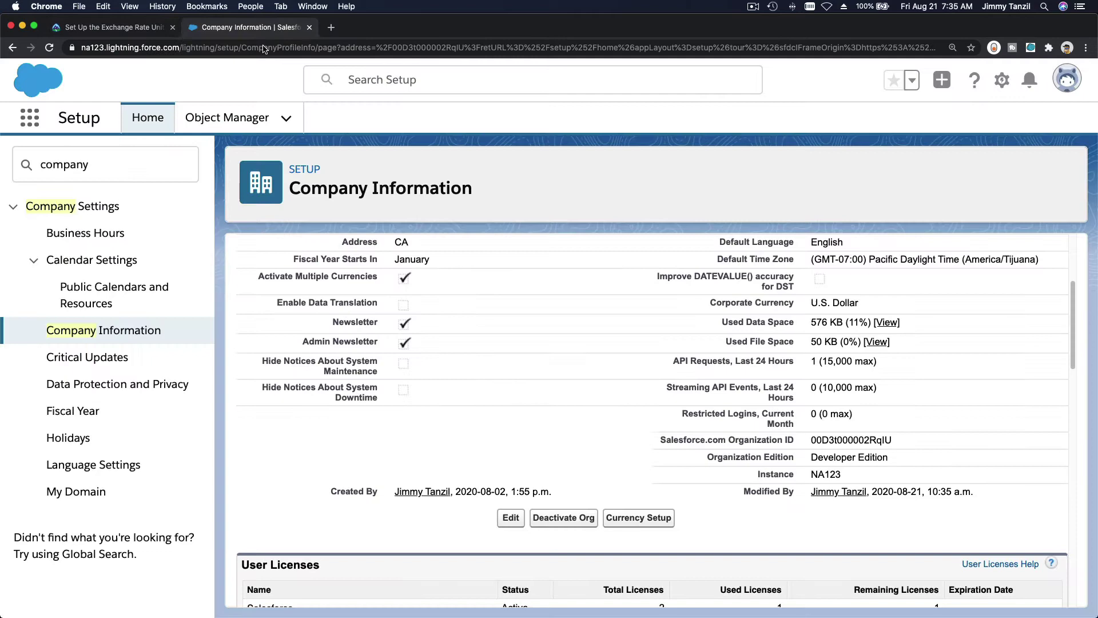
pyautogui.scroll(-1, 434, 332)
pyautogui.scroll(-2, 434, 332)
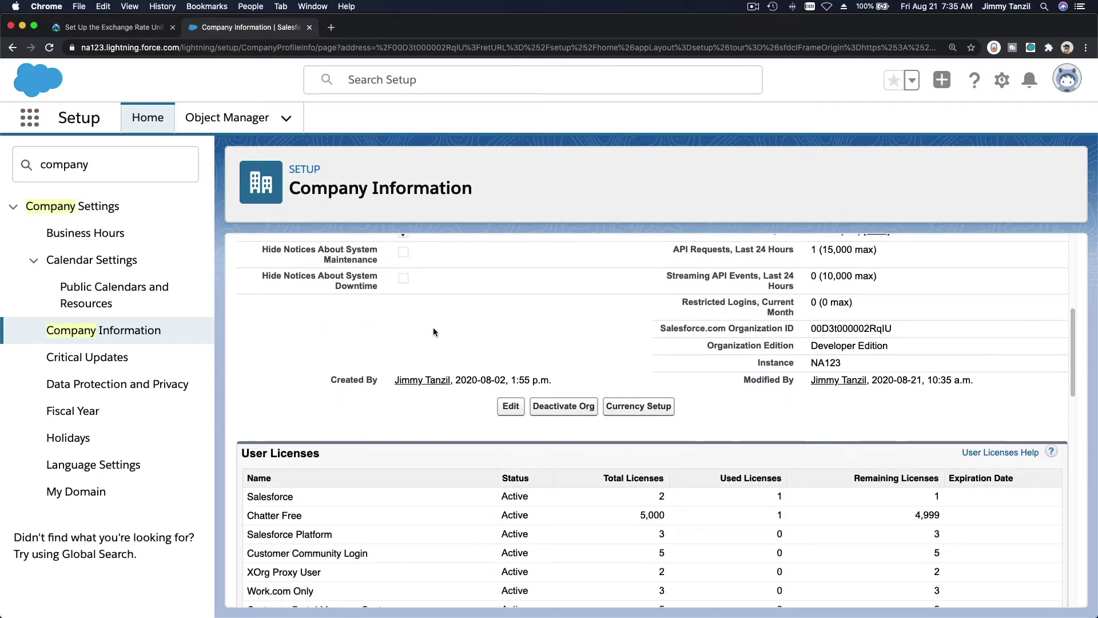
pyautogui.click(644, 407)
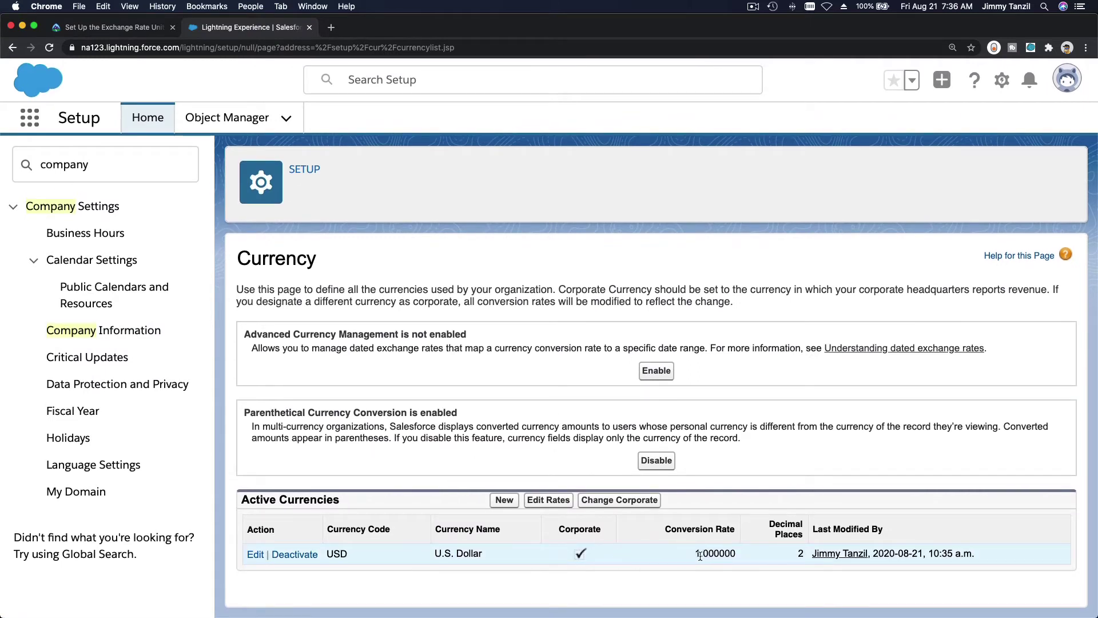
pyautogui.click(504, 501)
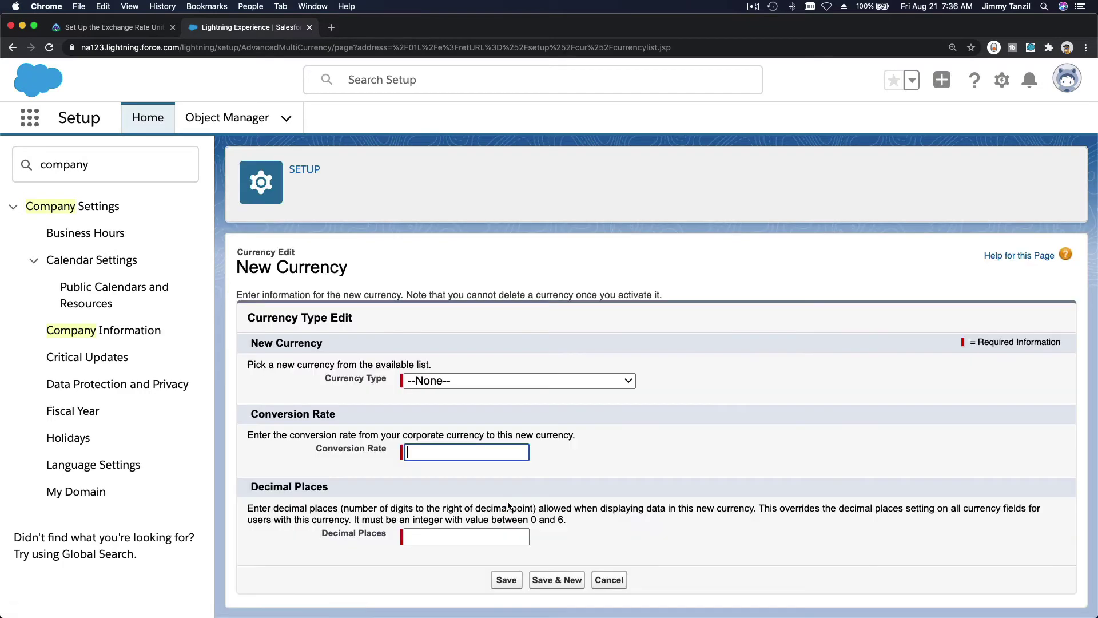
pyautogui.click(465, 381)
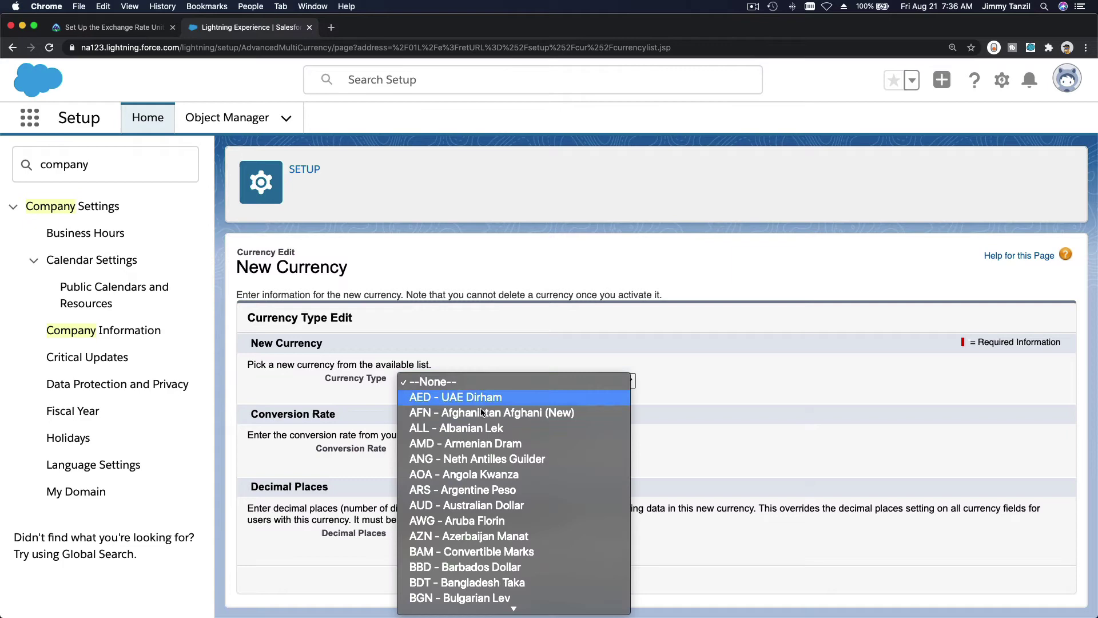
pyautogui.scroll(-10, 483, 414)
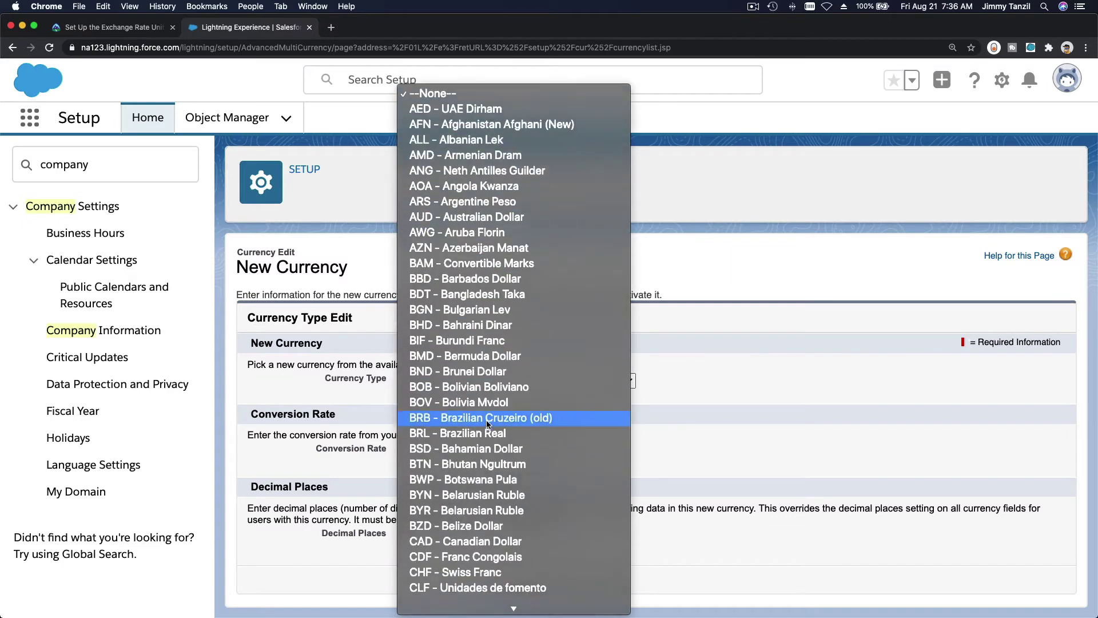
pyautogui.scroll(-8, 486, 419)
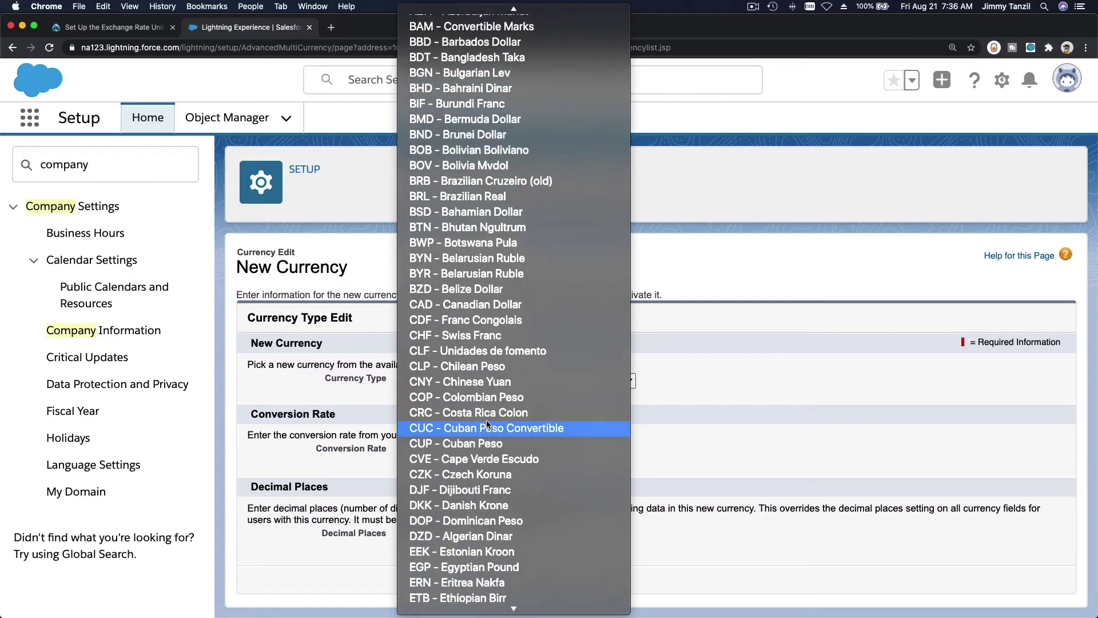
pyautogui.scroll(-4, 486, 421)
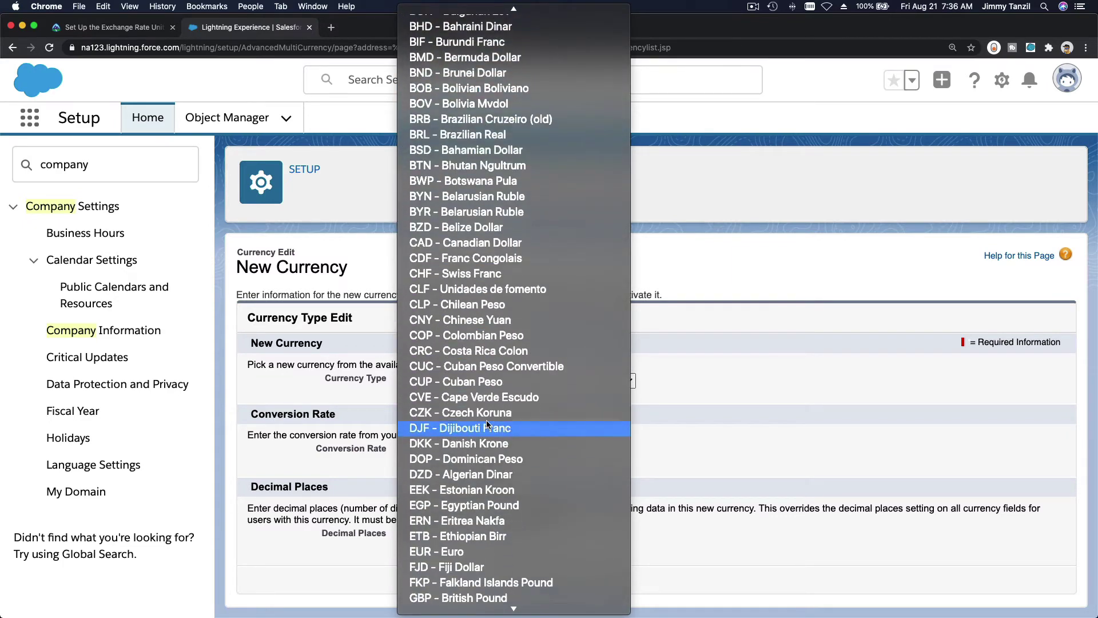
pyautogui.click(487, 536)
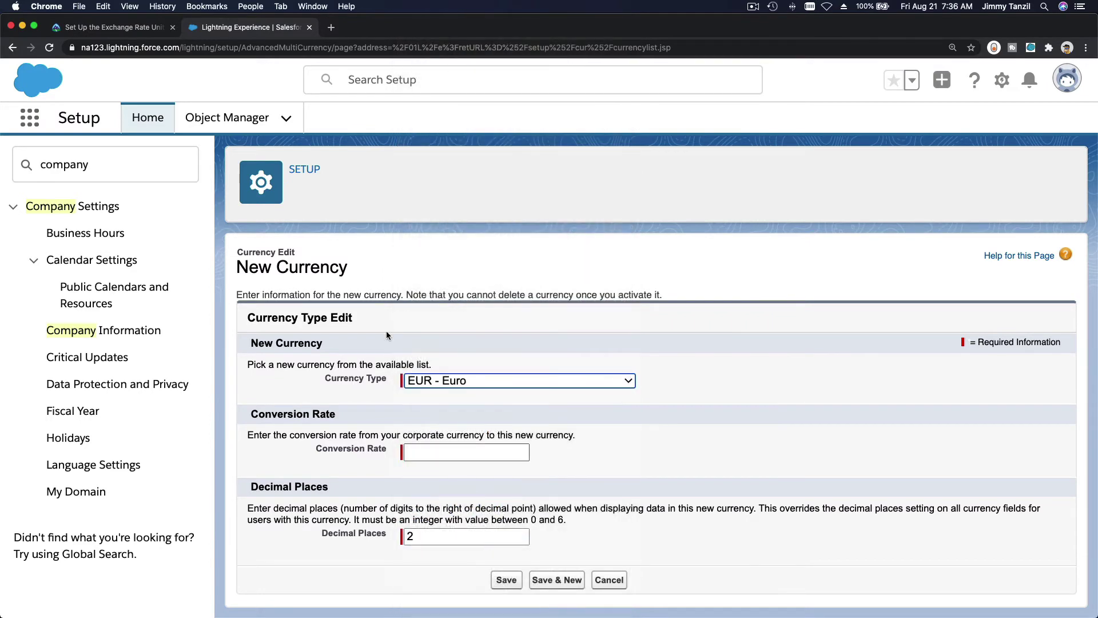
# Step: Enter conversion rate 1.5 for the Euro, checked against Trailhead, and save it
pyautogui.click(125, 28)
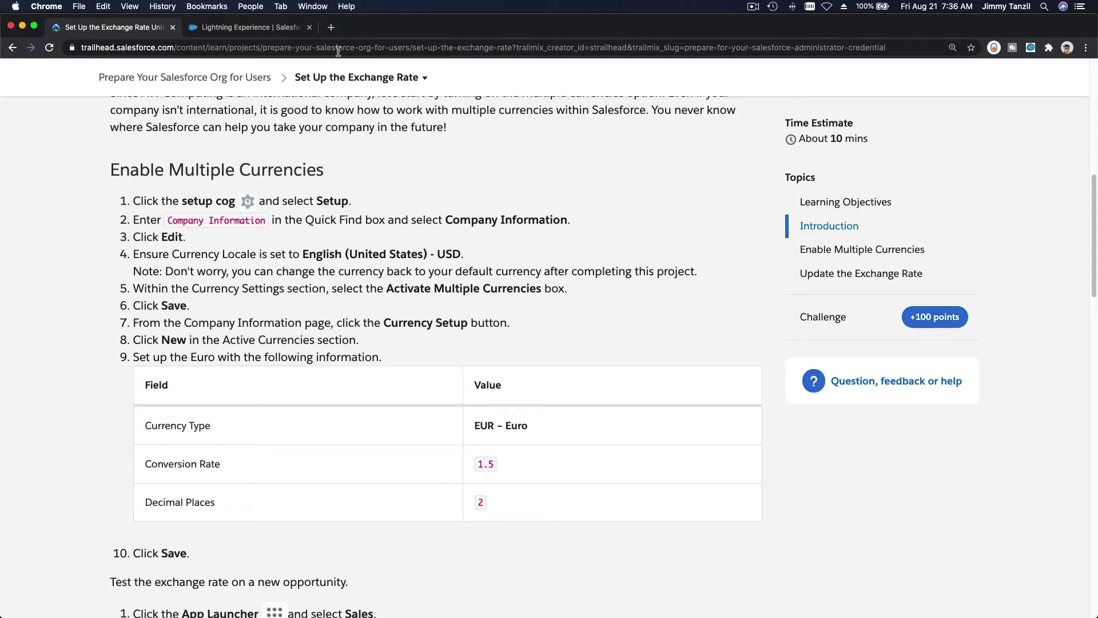
pyautogui.click(260, 28)
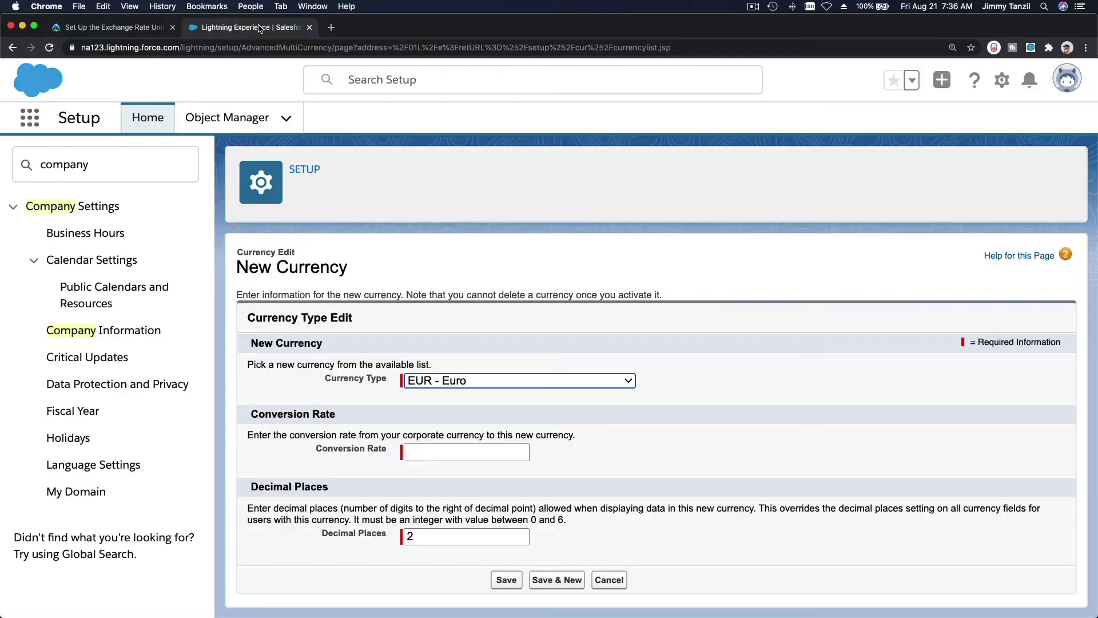
pyautogui.click(438, 455)
pyautogui.write('1')
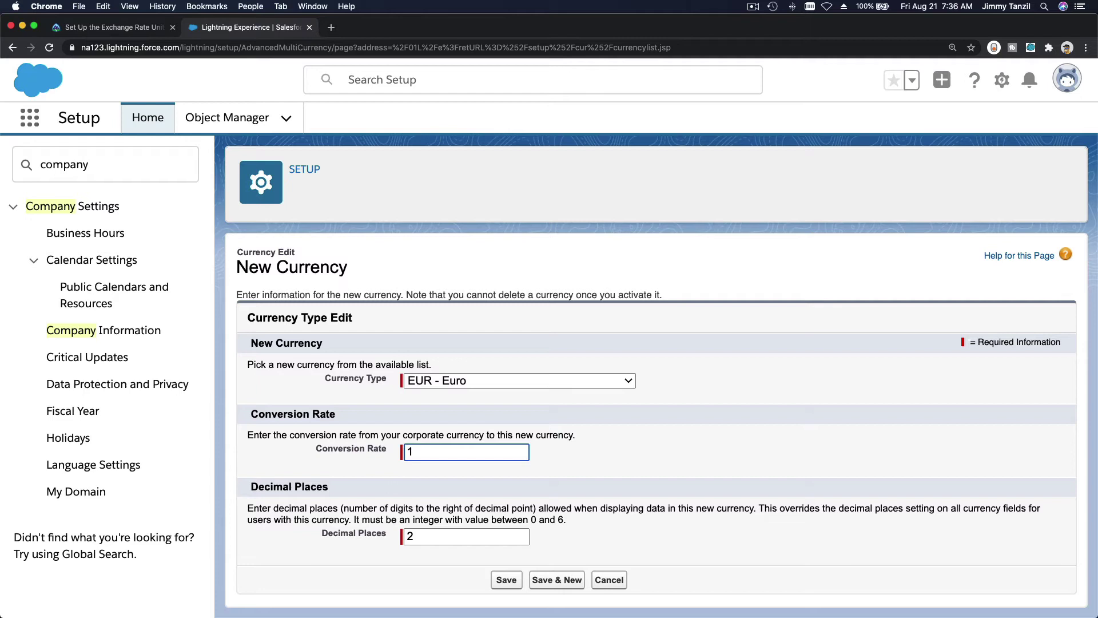
pyautogui.write('.5')
pyautogui.click(616, 470)
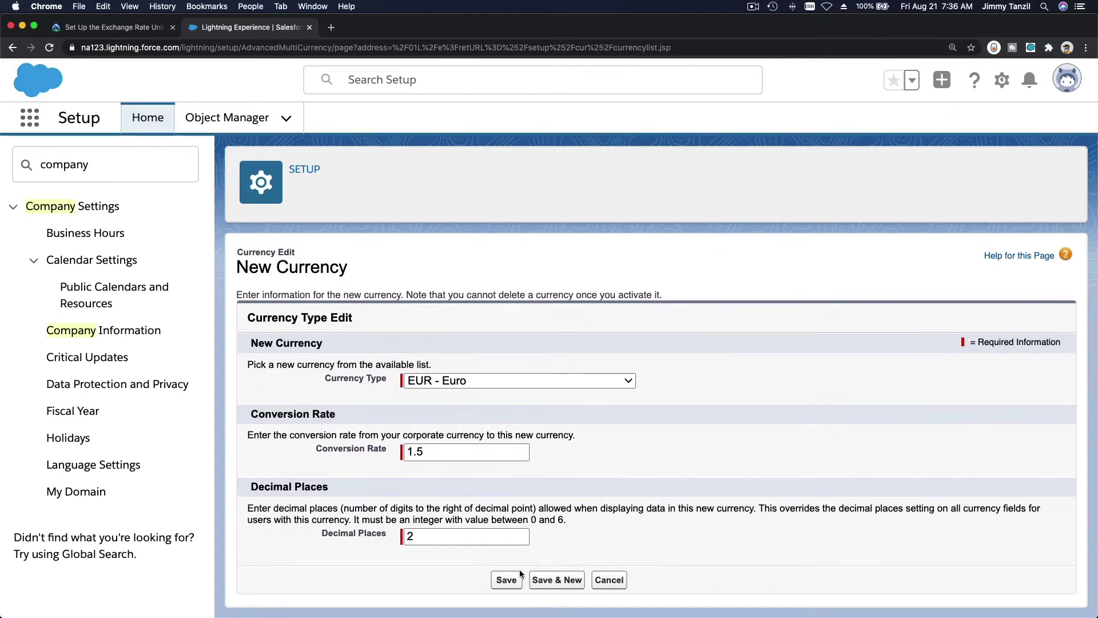
pyautogui.click(515, 581)
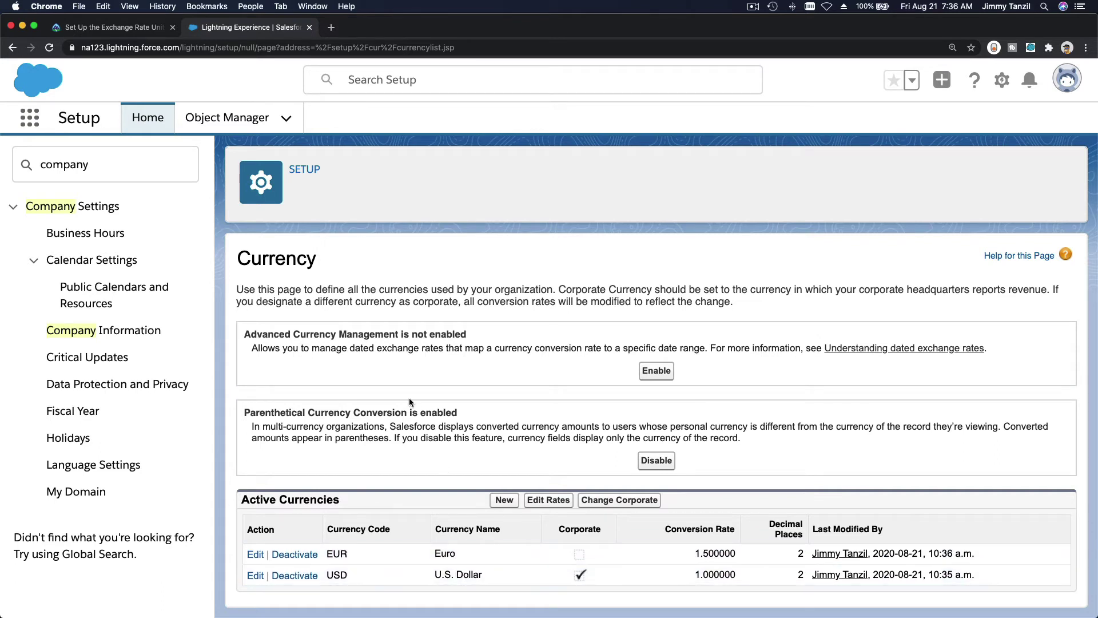
pyautogui.click(142, 30)
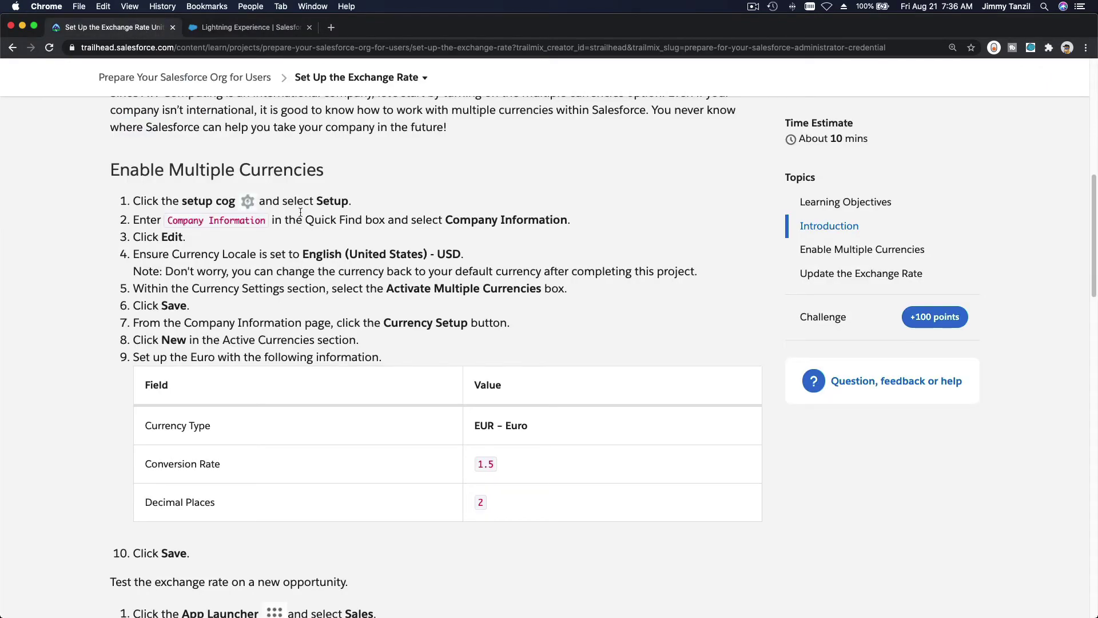
pyautogui.scroll(-4, 300, 212)
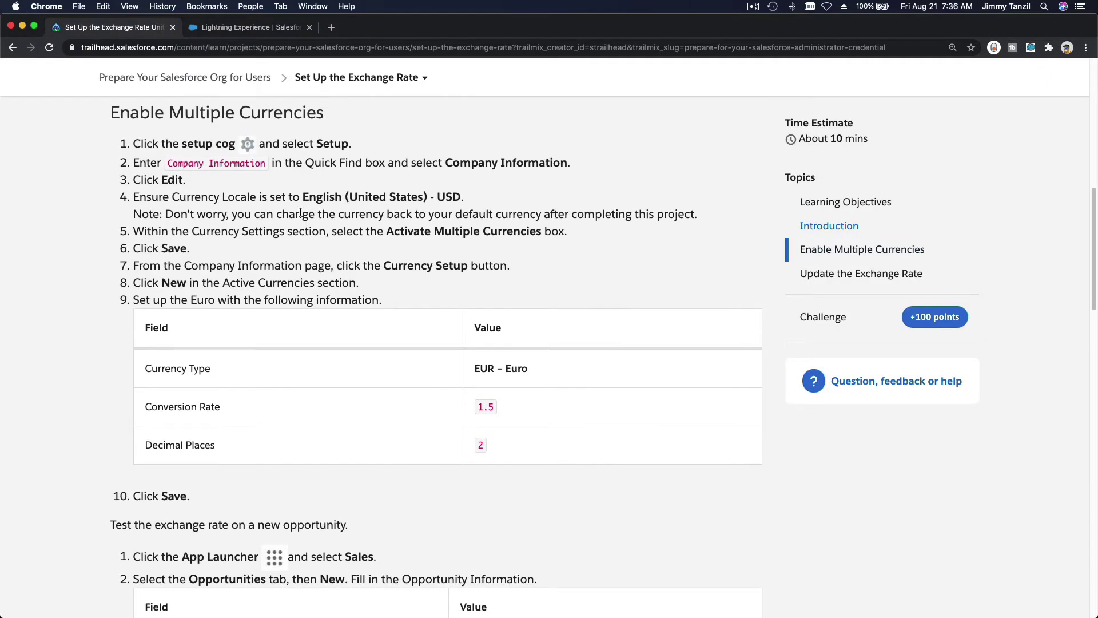
pyautogui.scroll(-7, 301, 234)
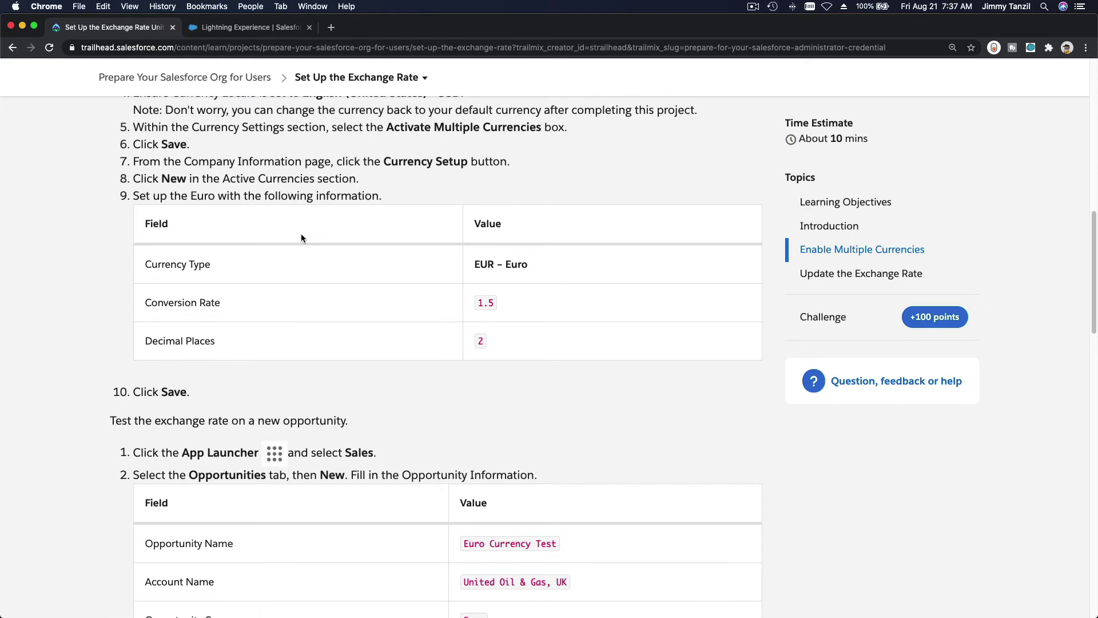
pyautogui.scroll(-6, 302, 236)
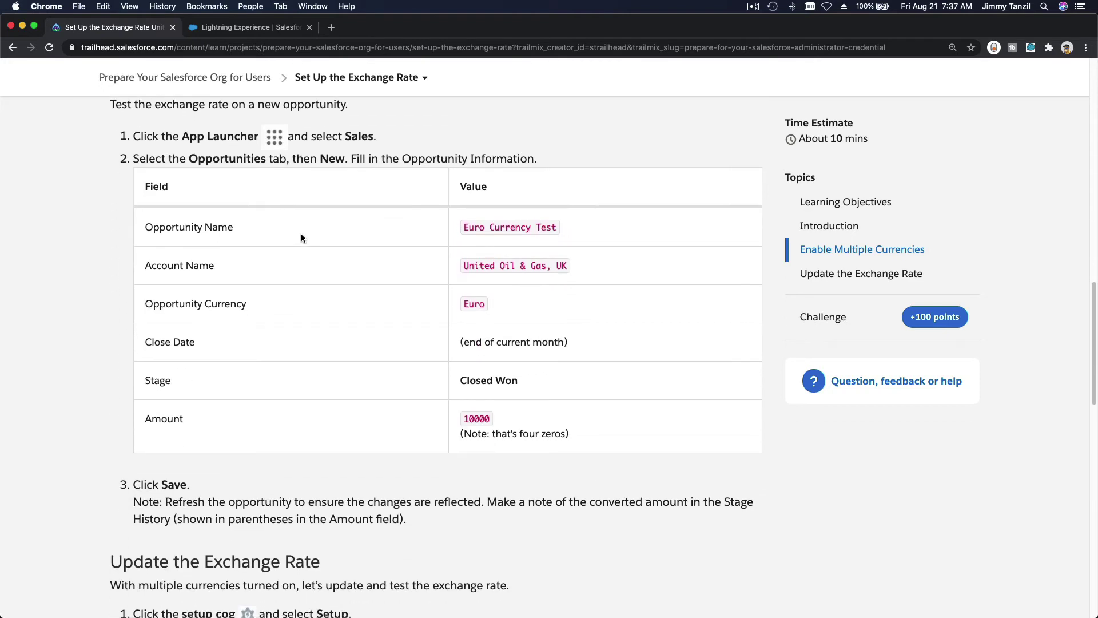
pyautogui.tripleClick(480, 229)
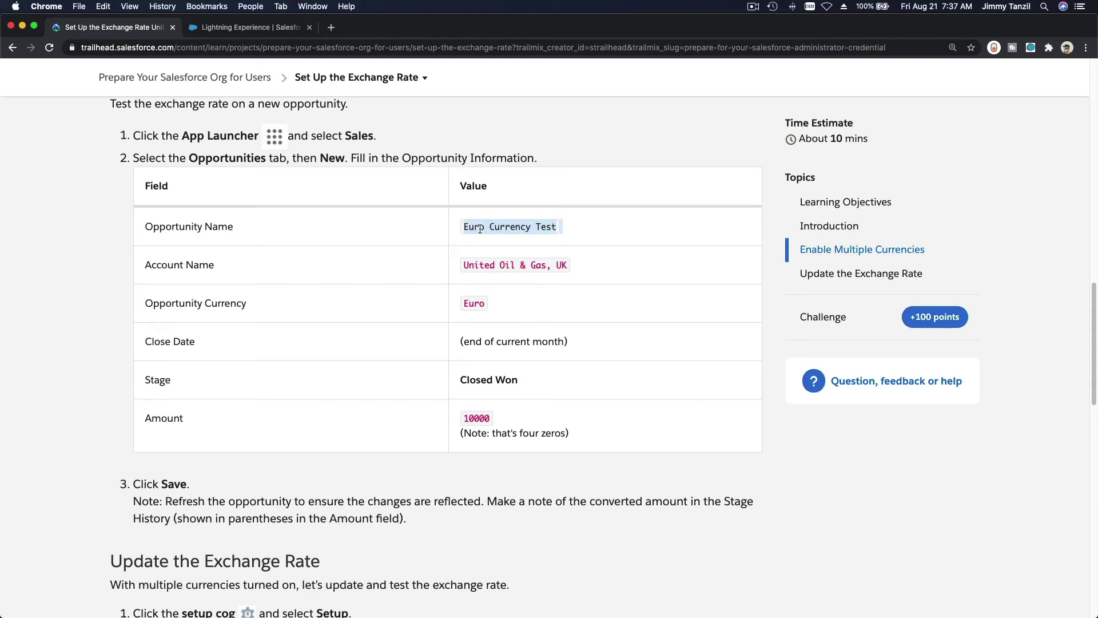
pyautogui.tripleClick(480, 229)
# Step: Find Opportunities through an App Launcher search for 'Opp' and start a new opportunity
pyautogui.click(244, 29)
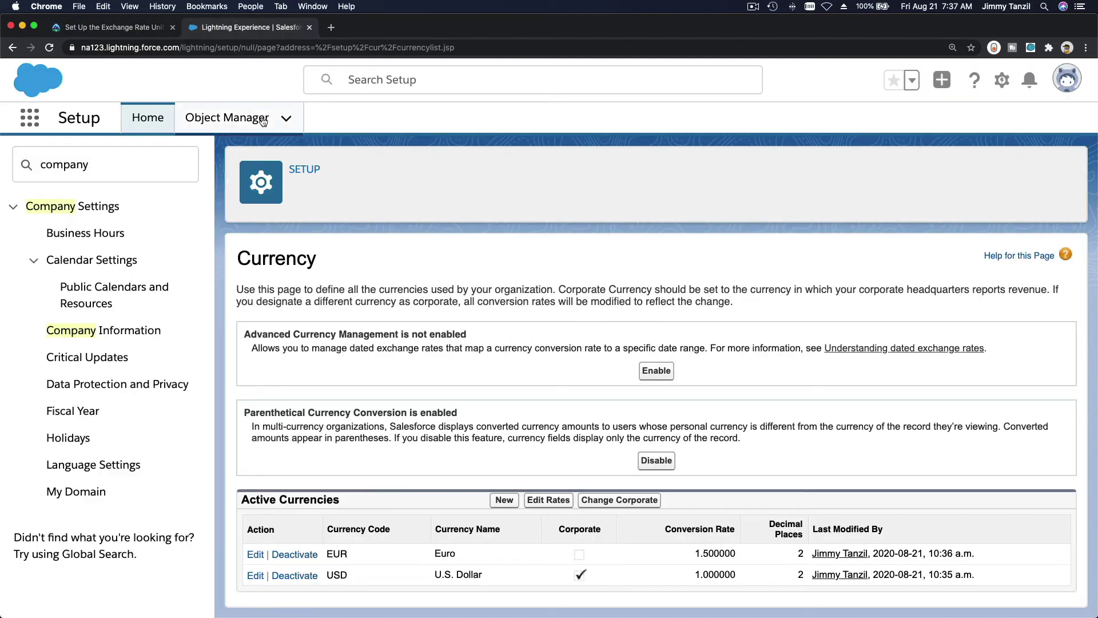
pyautogui.click(36, 122)
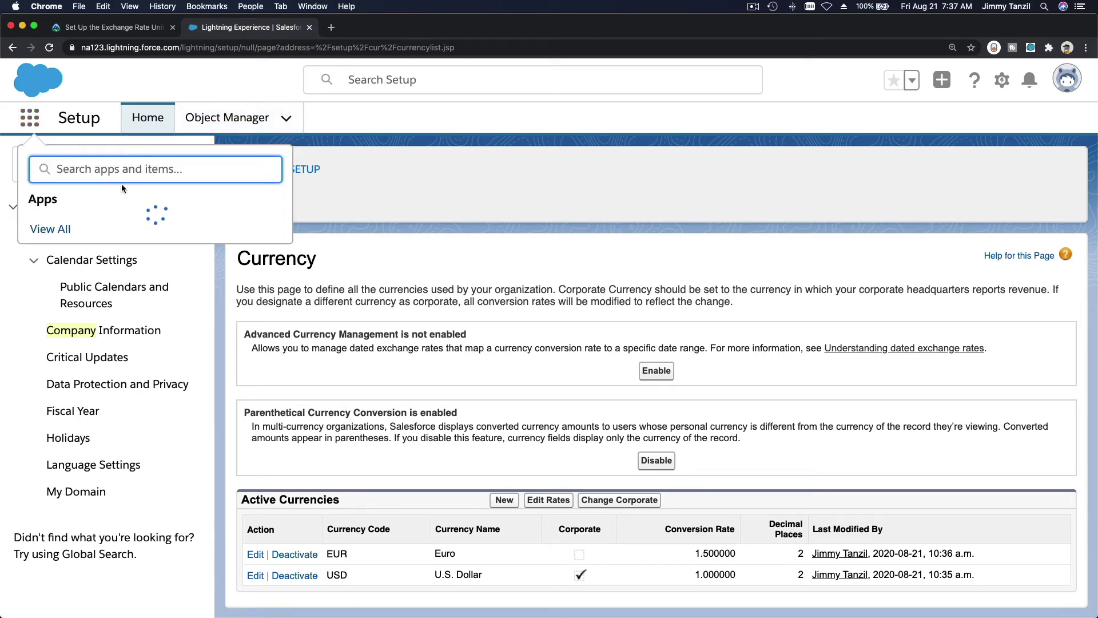
pyautogui.write('Opp')
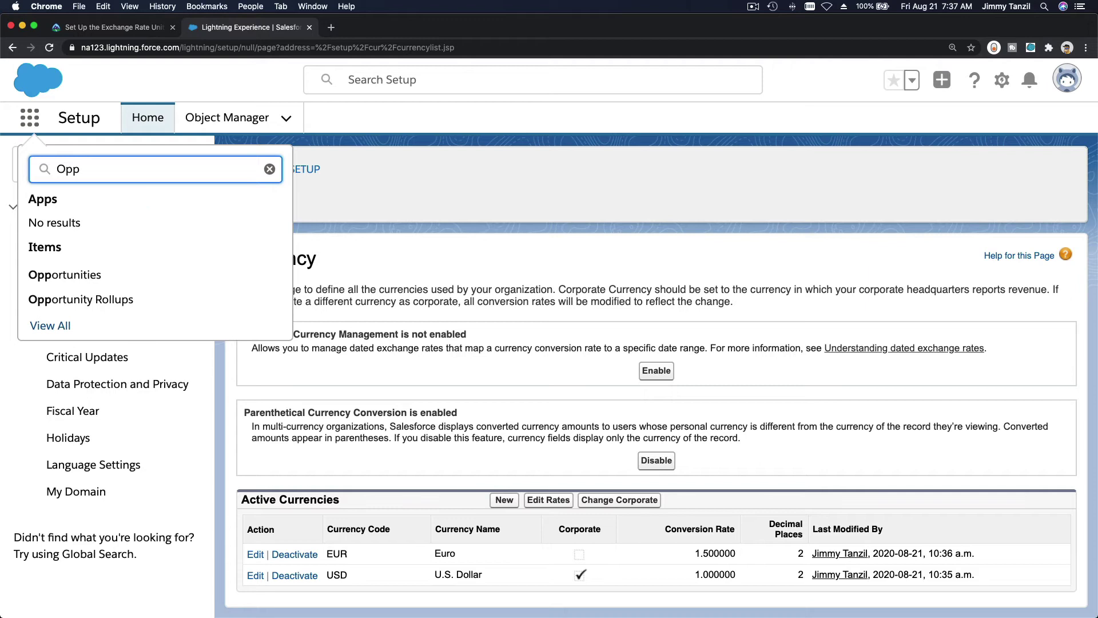
pyautogui.click(97, 278)
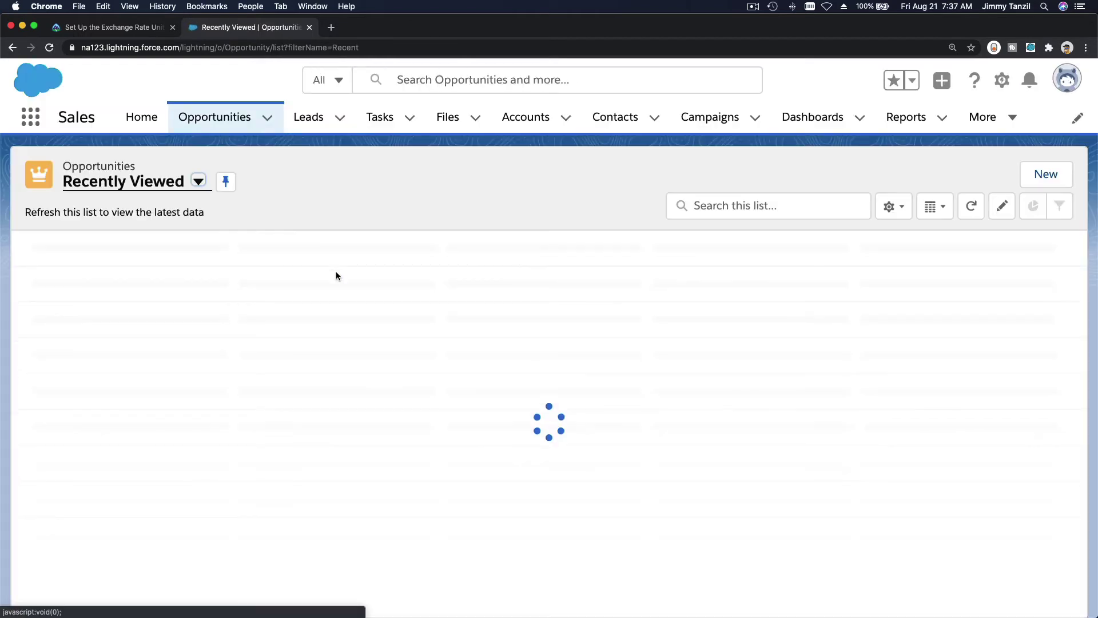
pyautogui.click(1039, 181)
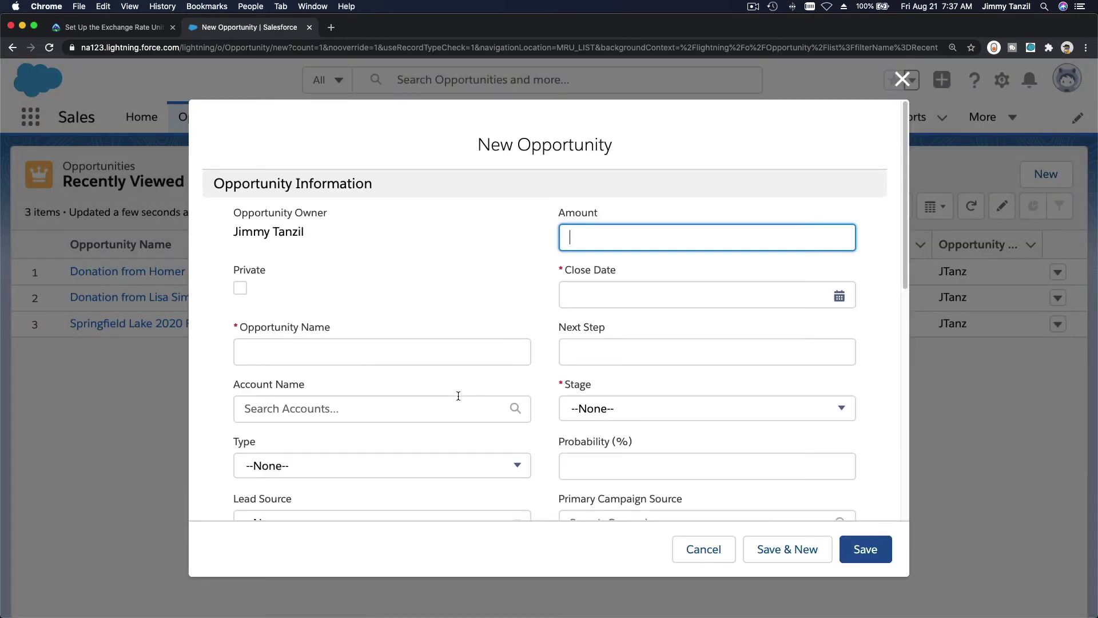
# Step: Enter an amount of 10000 after checking Trailhead, and set the close date to 2020-08-21
pyautogui.write('10000')
pyautogui.click(117, 29)
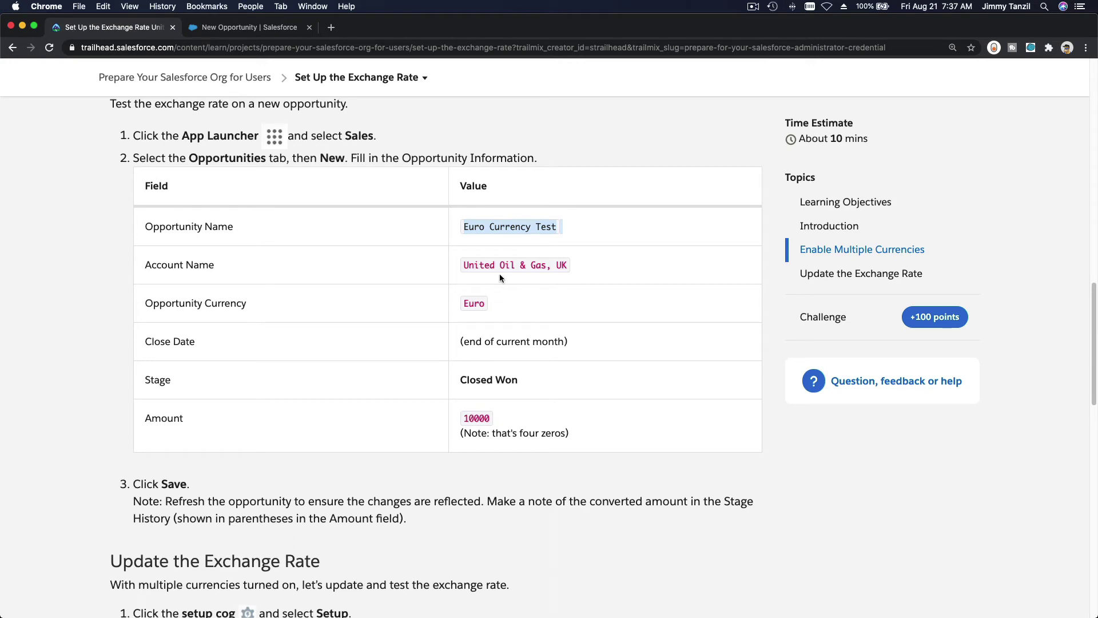
pyautogui.click(246, 28)
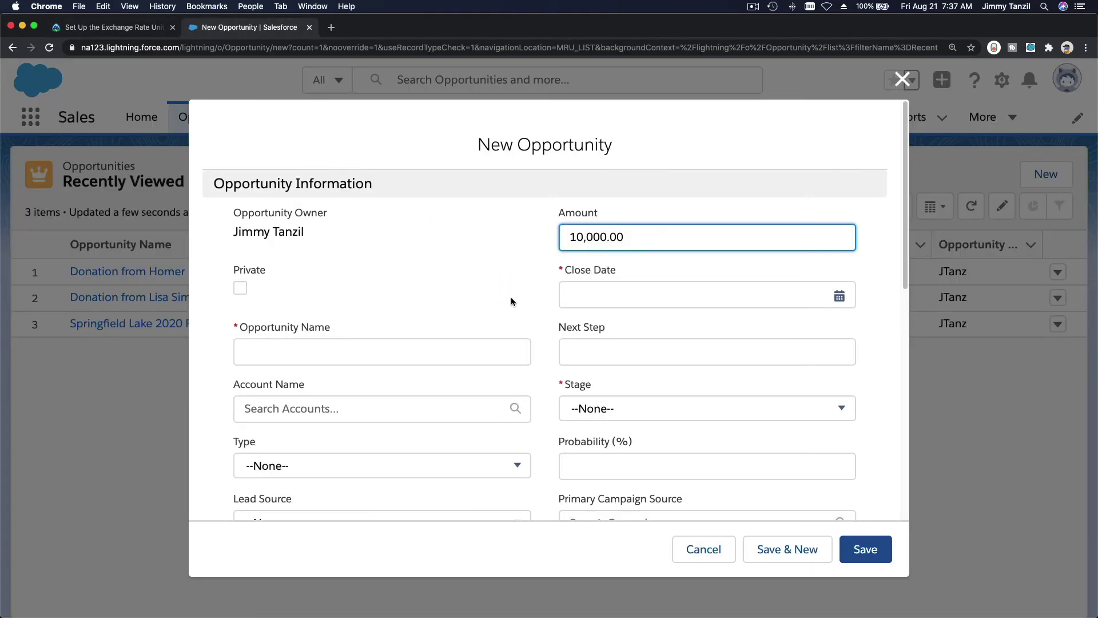
pyautogui.click(670, 288)
pyautogui.click(750, 396)
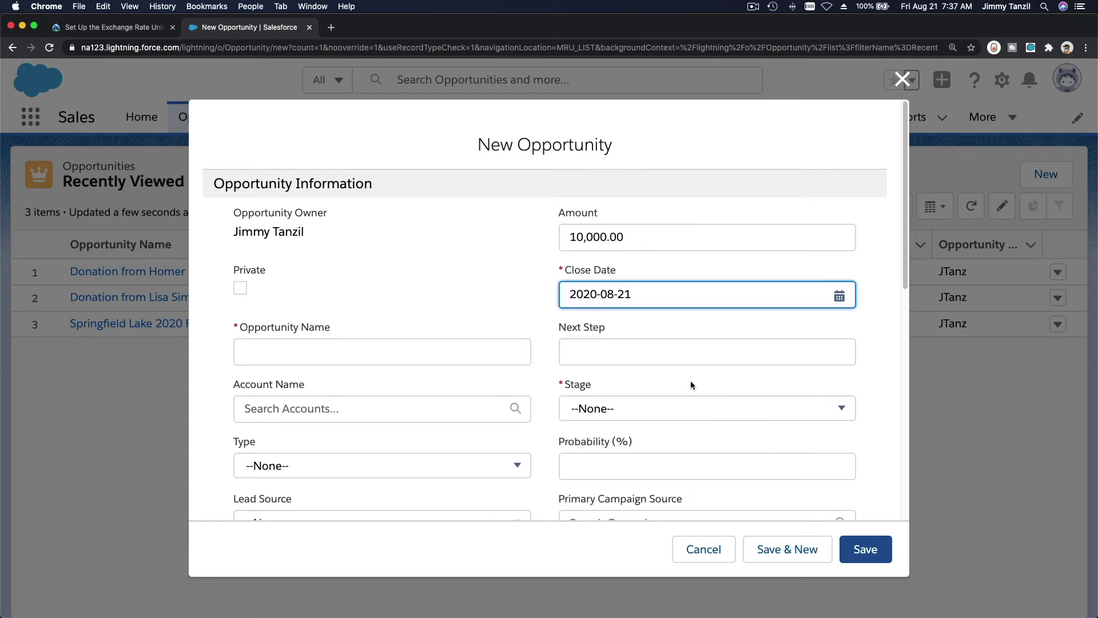
# Step: Name the opportunity 'Euro Currency Test' with account United Oil & Gas, UK
pyautogui.click(448, 351)
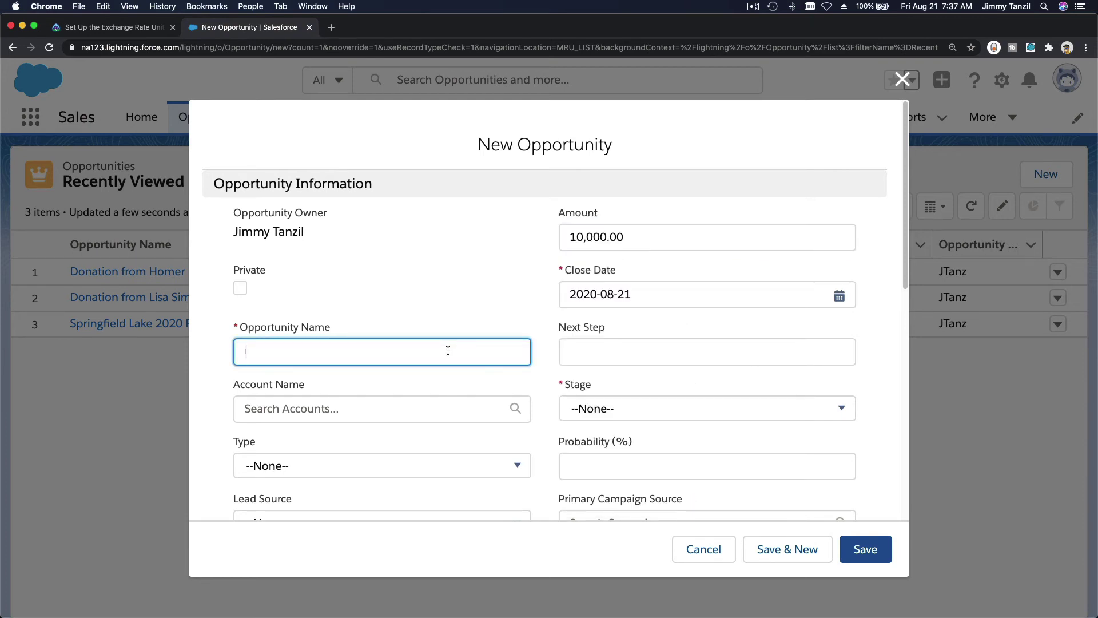
pyautogui.write('Euro Currency Test')
pyautogui.press('Tab')
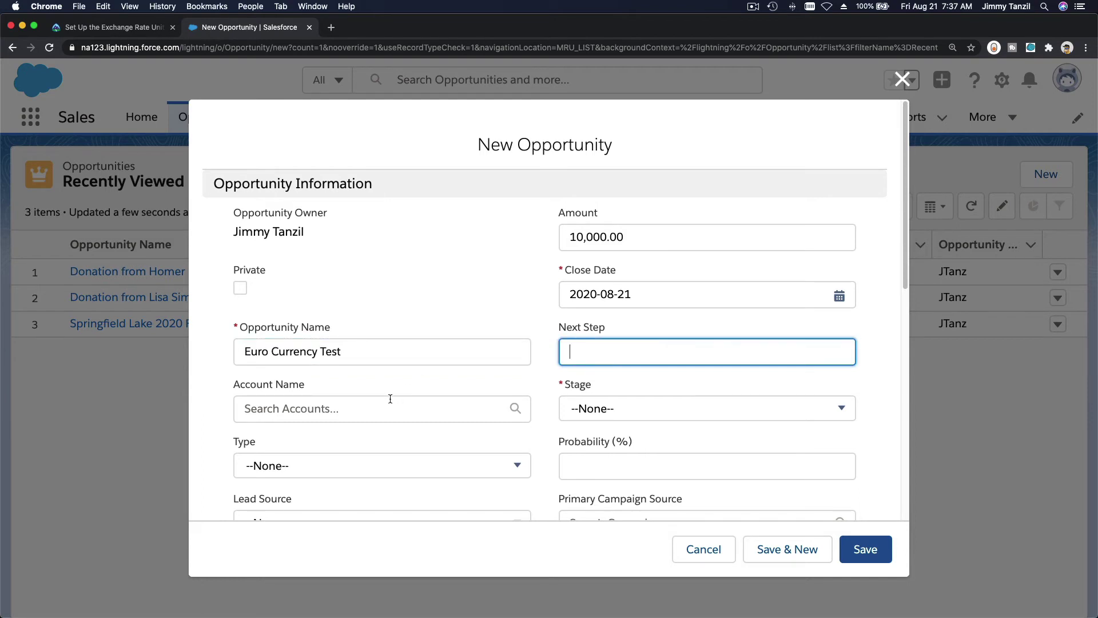
pyautogui.click(390, 399)
pyautogui.write('Uni')
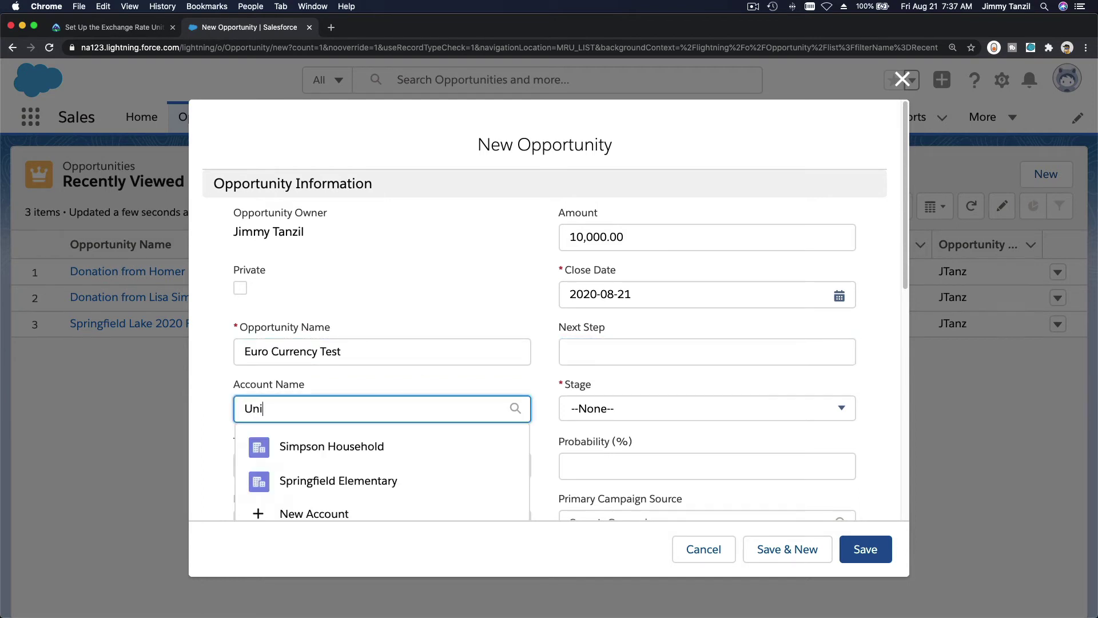
pyautogui.write('ted')
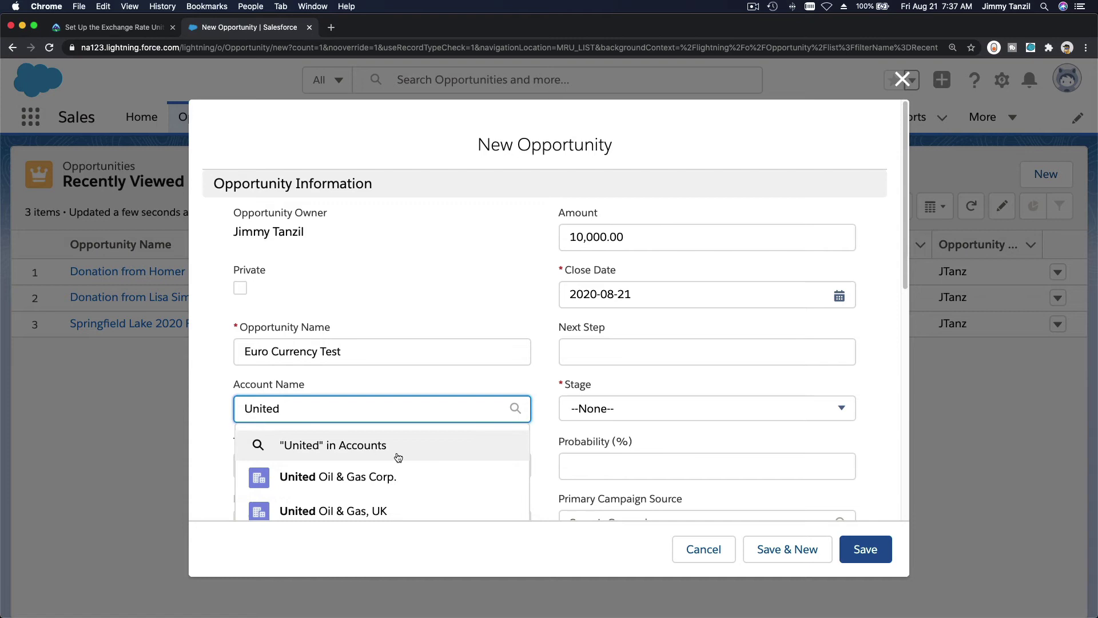
pyautogui.click(399, 517)
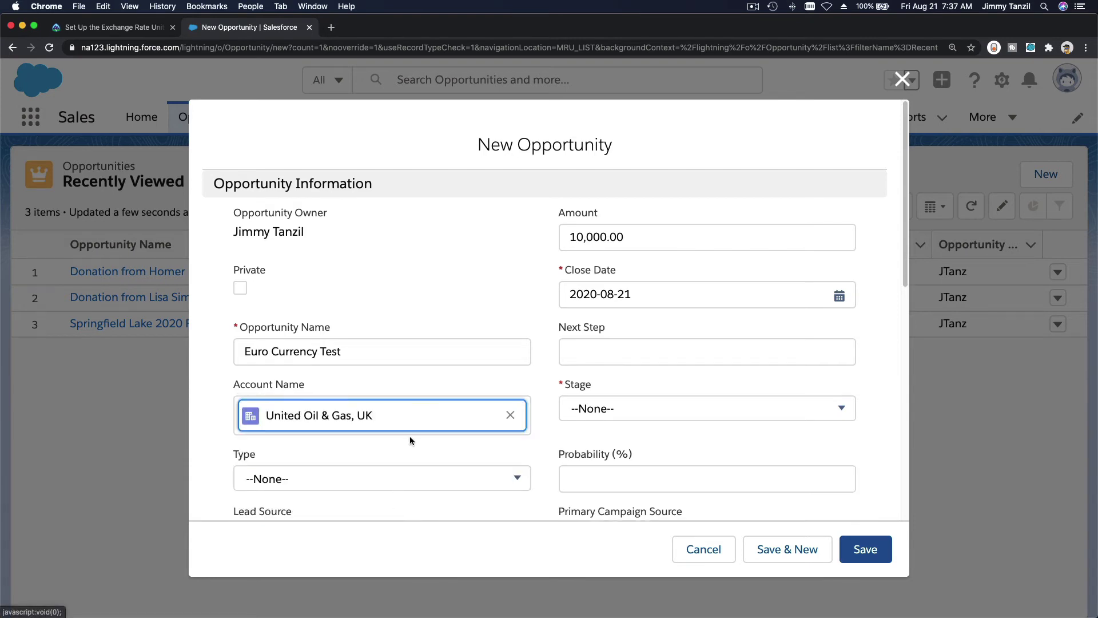
# Step: Set the stage to Closed Won and the opportunity currency to EUR - Euro
pyautogui.scroll(-2, 409, 436)
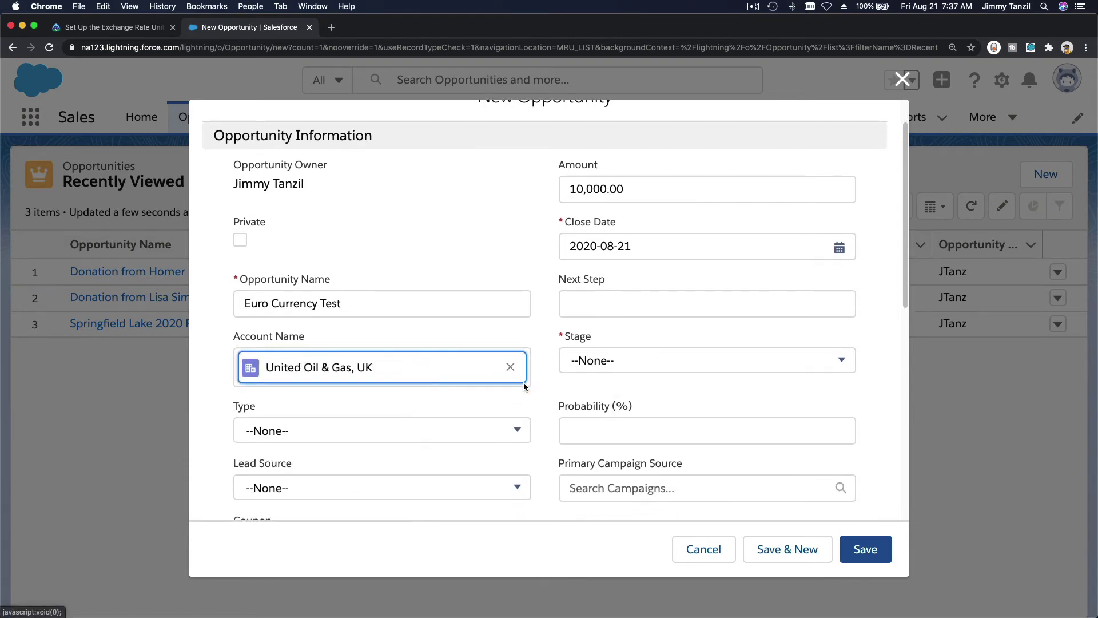
pyautogui.click(628, 364)
pyautogui.scroll(-4, 627, 366)
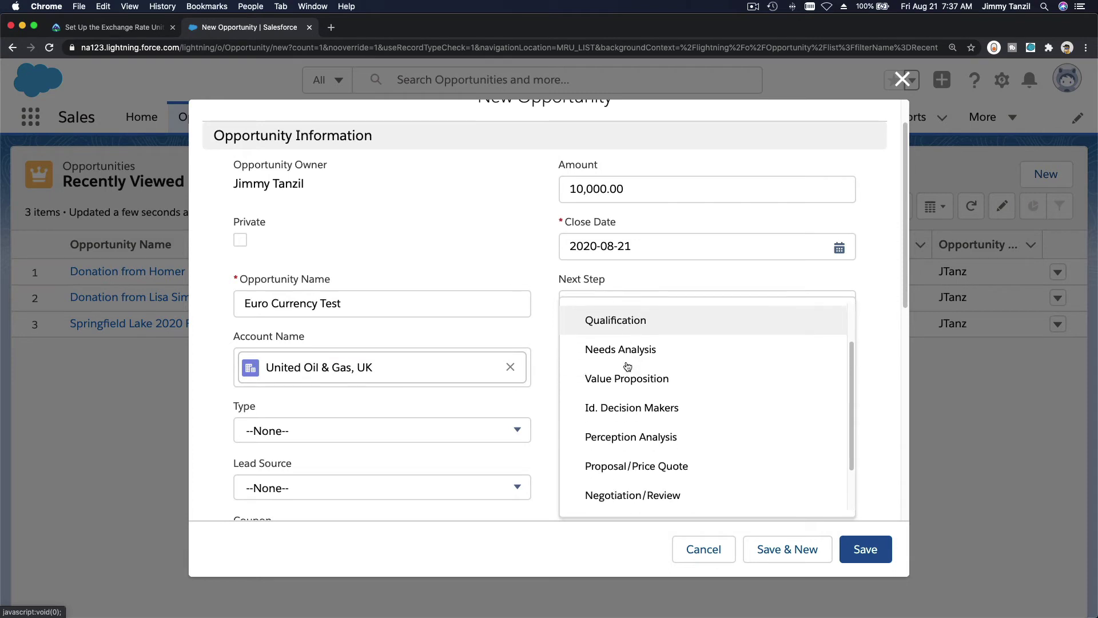
pyautogui.click(638, 470)
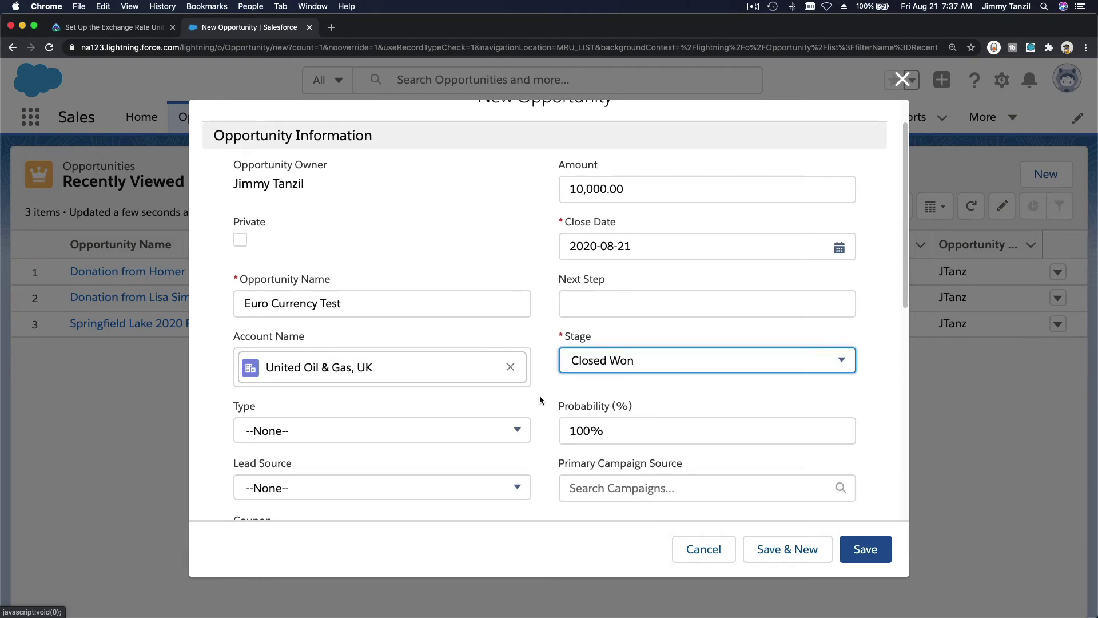
pyautogui.scroll(-1, 540, 396)
pyautogui.scroll(-6, 540, 396)
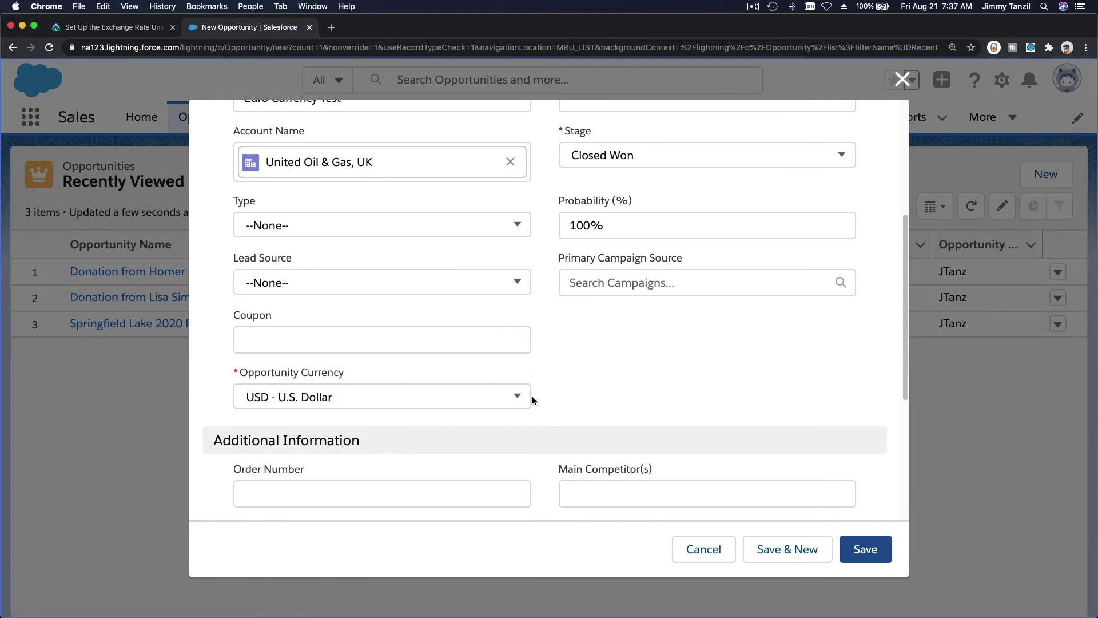
pyautogui.scroll(-3, 426, 445)
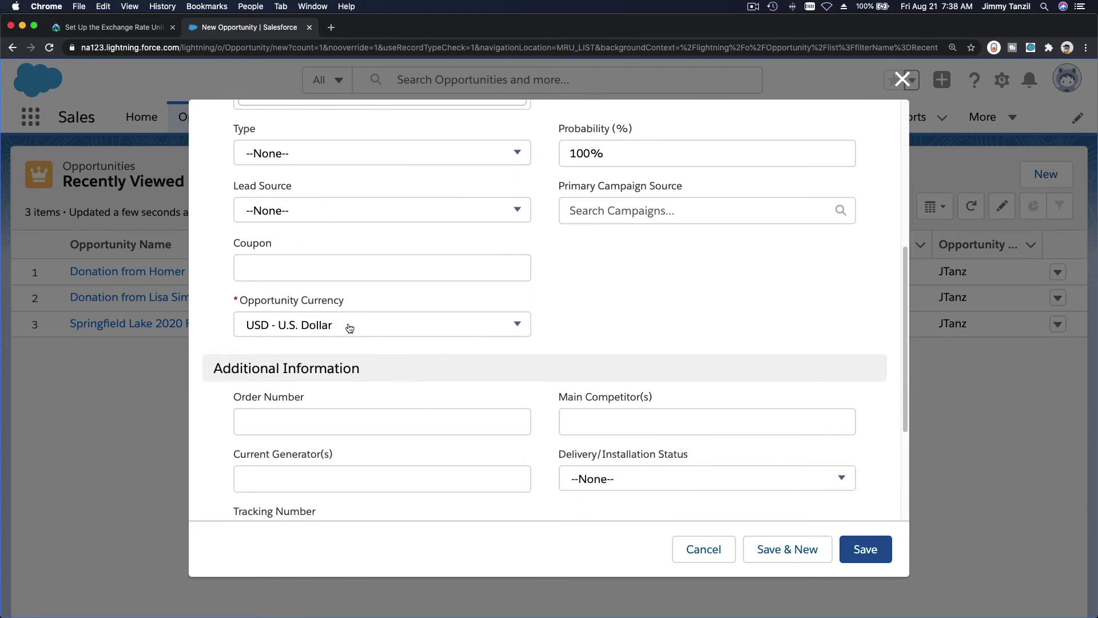
pyautogui.click(359, 325)
pyautogui.click(363, 361)
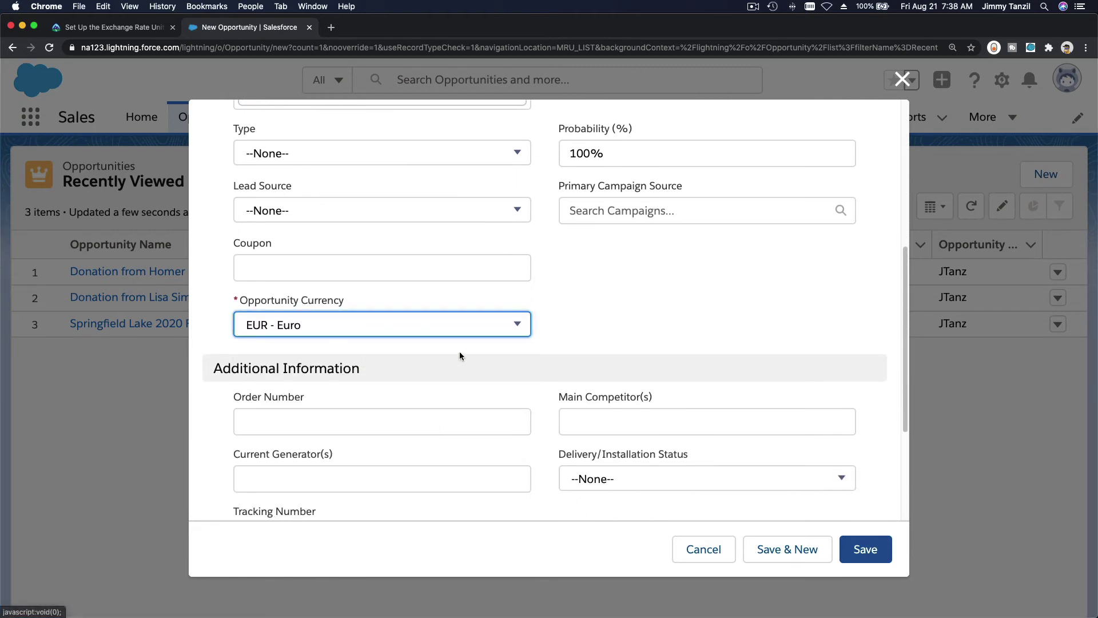
pyautogui.scroll(-3, 612, 320)
pyautogui.scroll(-5, 613, 324)
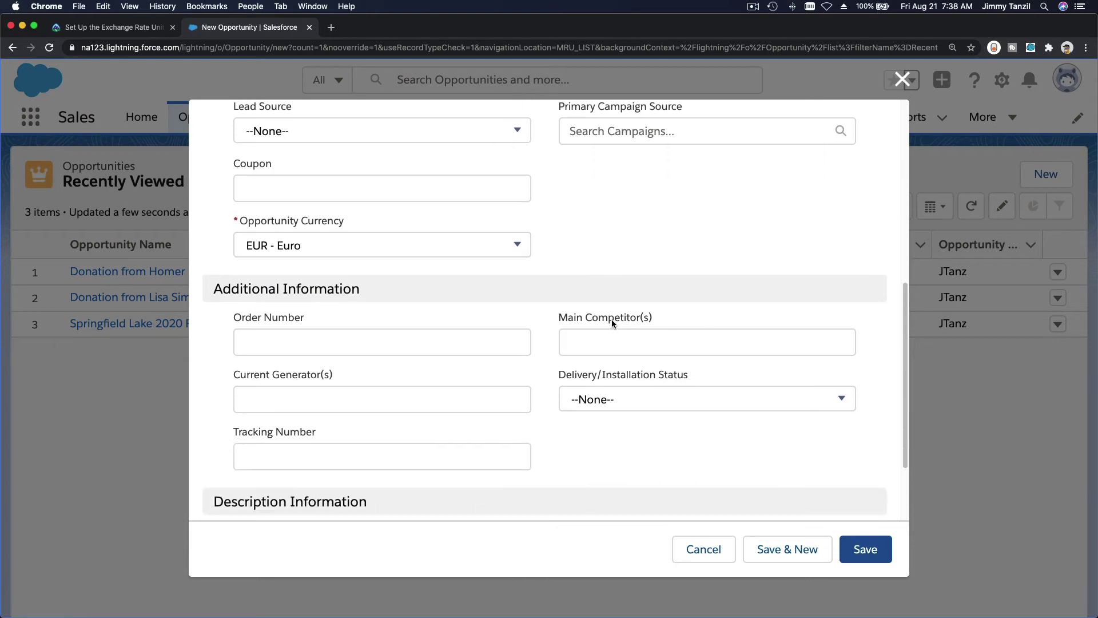
# Step: Save the opportunity, then find the Update the Exchange Rate section in Trailhead
pyautogui.click(866, 549)
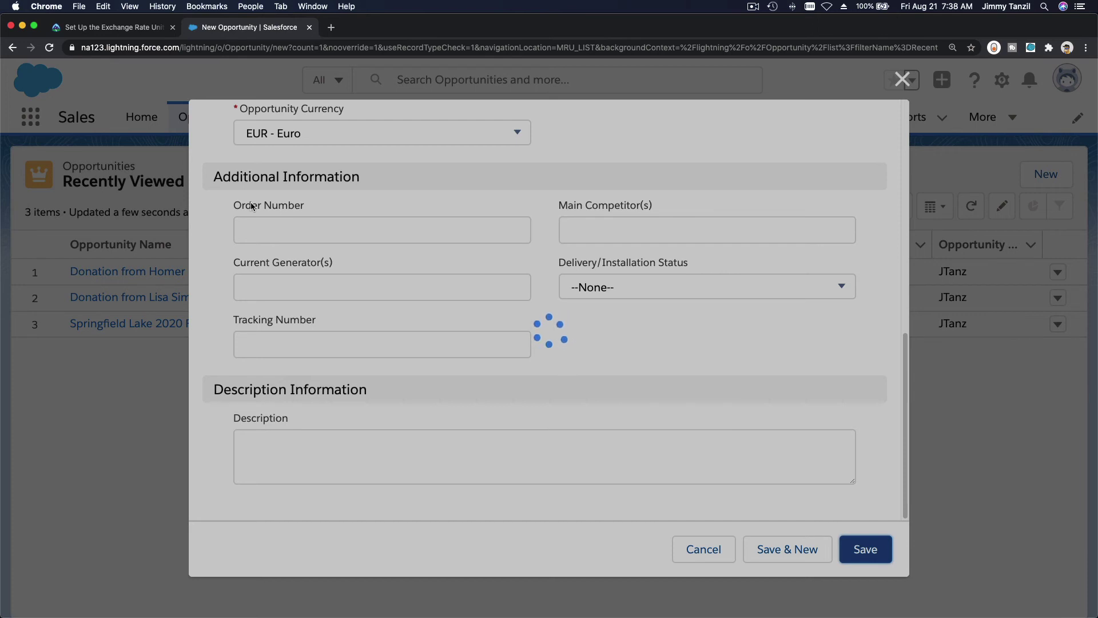
pyautogui.click(88, 30)
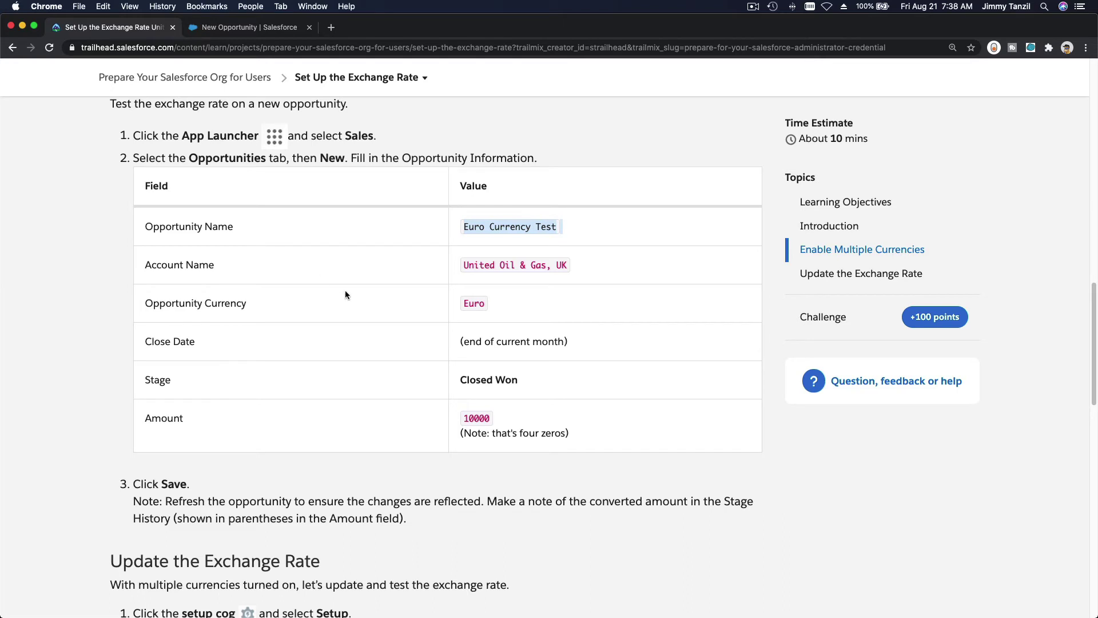
pyautogui.scroll(-10, 345, 290)
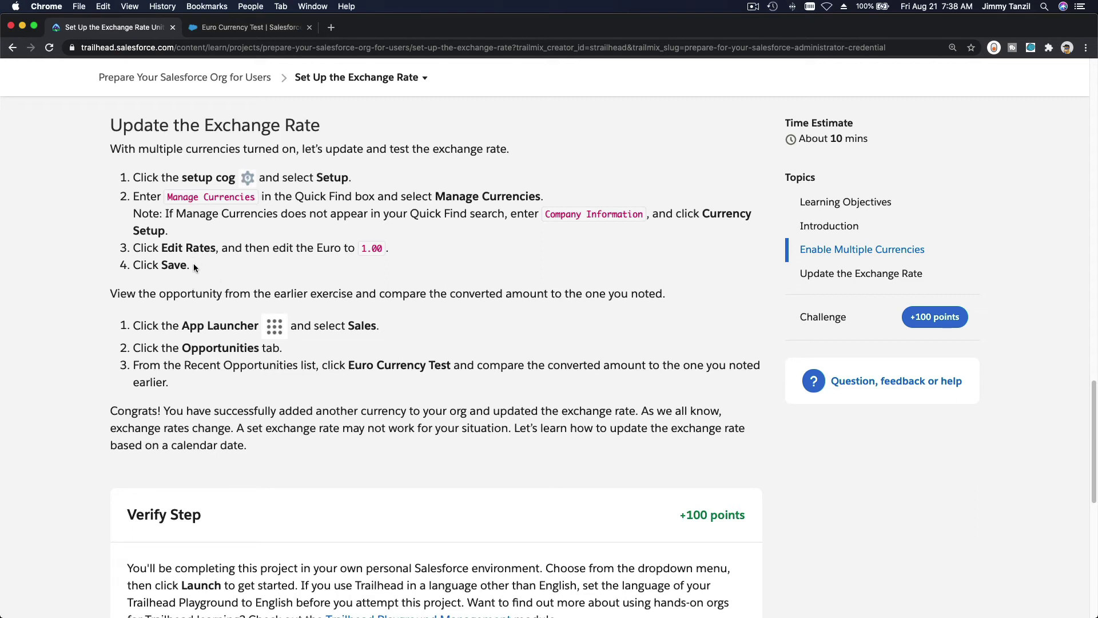
pyautogui.tripleClick(209, 150)
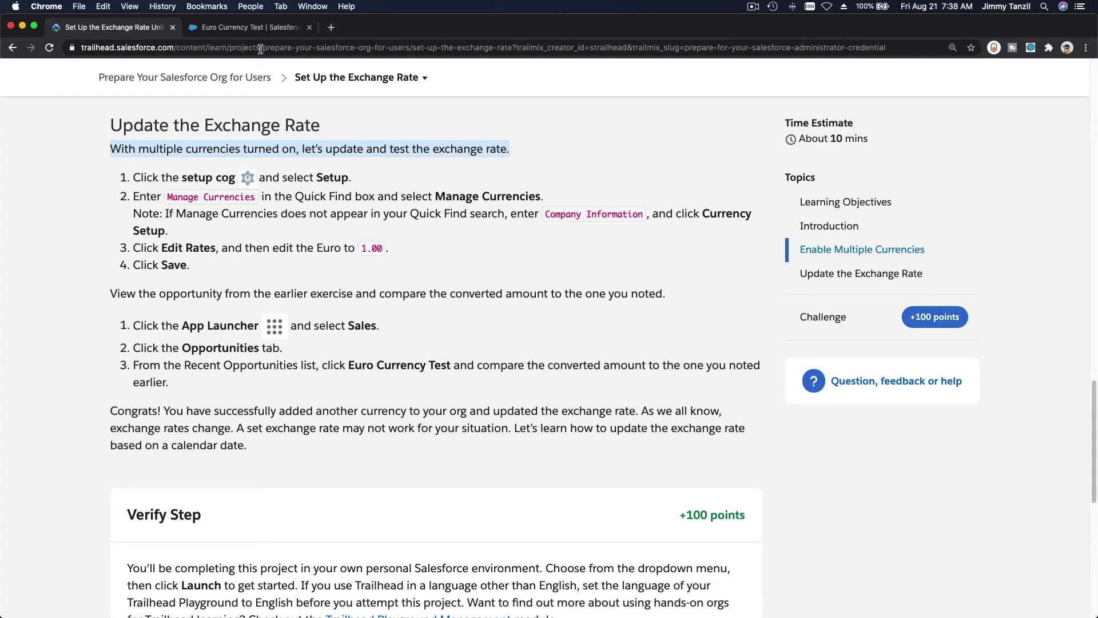
# Step: Open the Manage Currencies page in Setup via a Quick Find search for 'manage c'
pyautogui.click(249, 29)
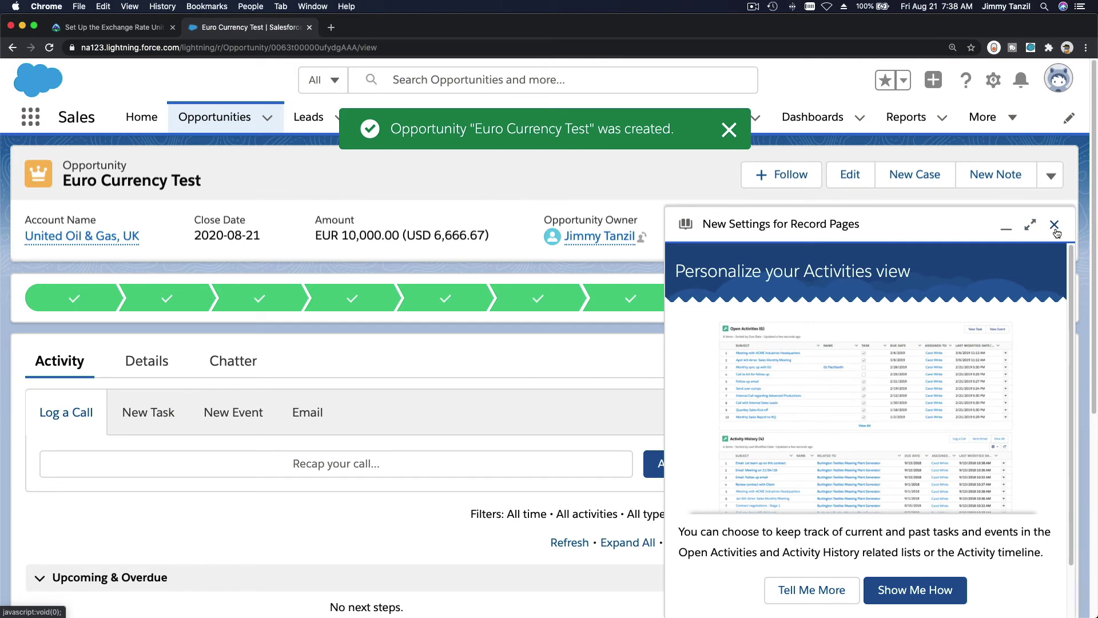
pyautogui.click(1055, 225)
pyautogui.click(995, 85)
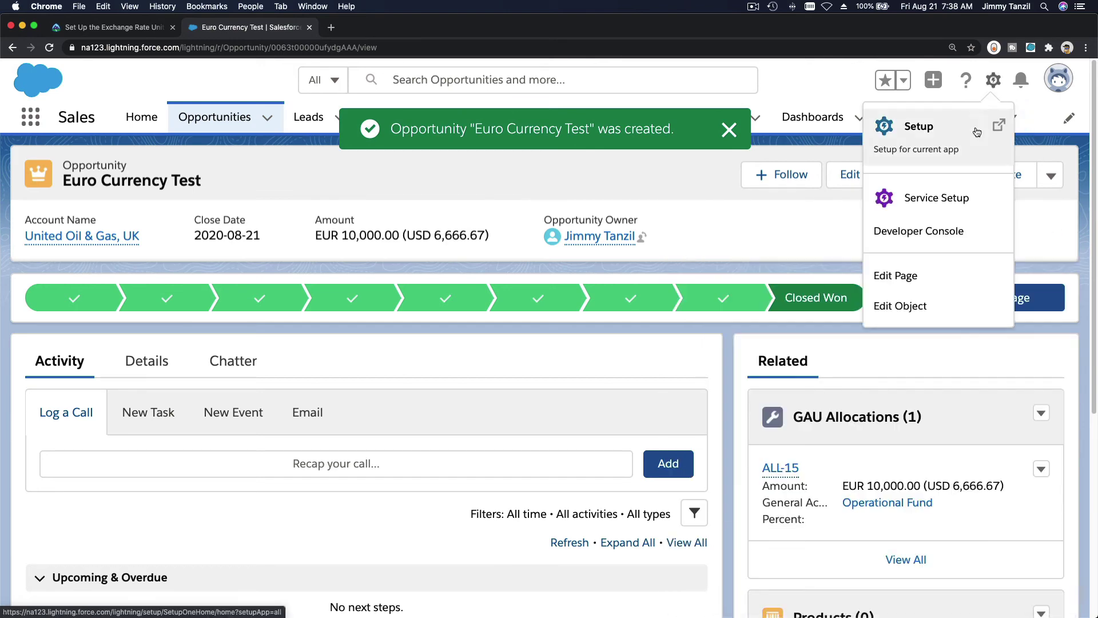
pyautogui.click(998, 127)
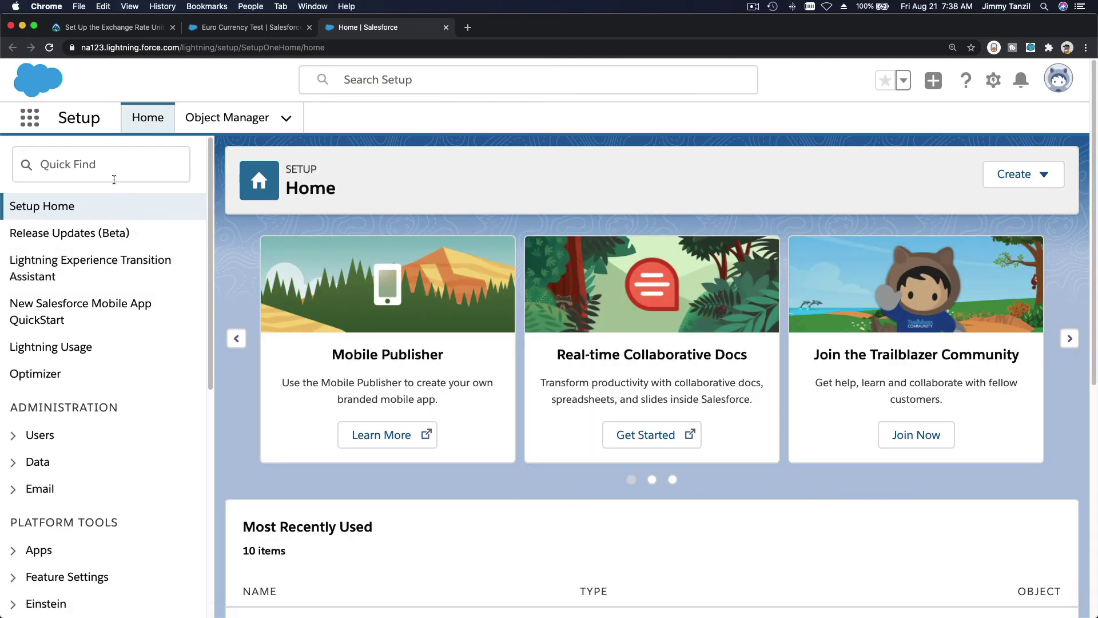
pyautogui.write('manage')
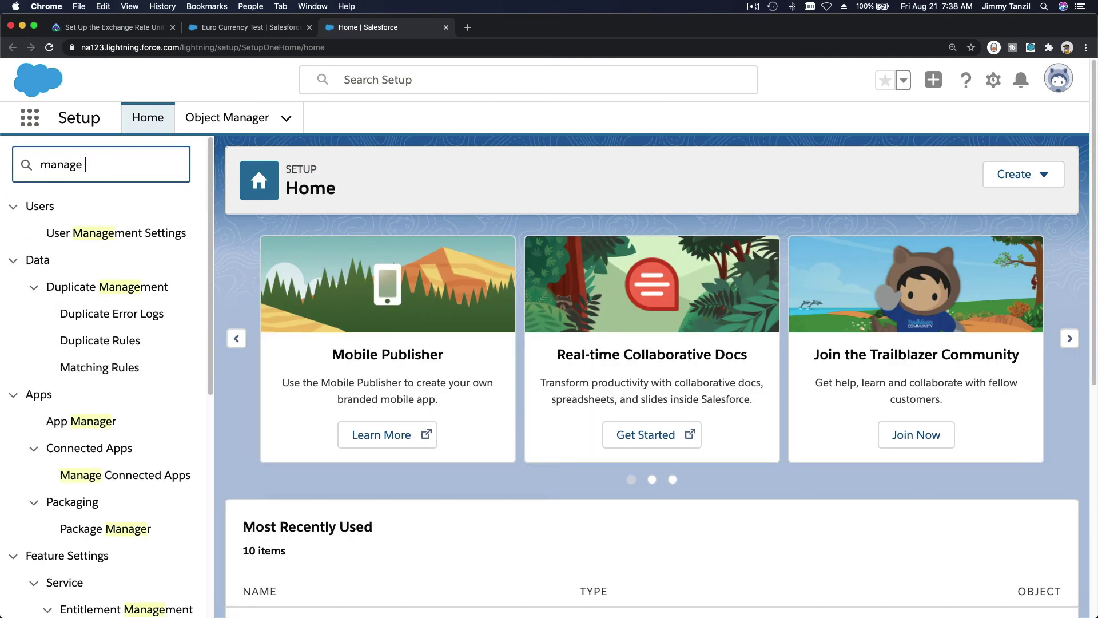
pyautogui.write(' c')
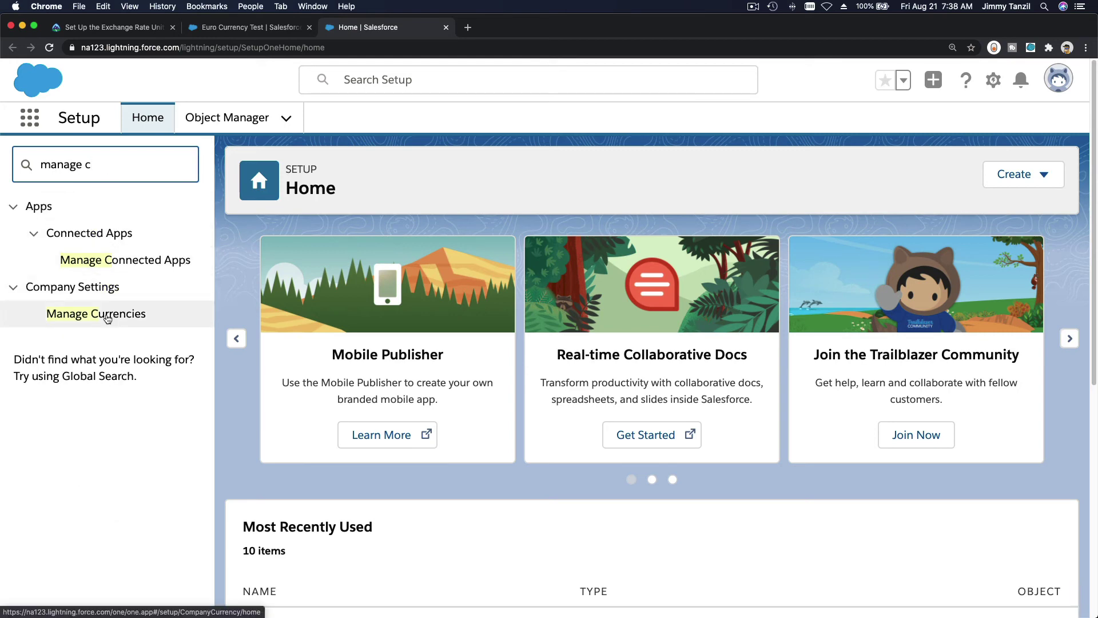
pyautogui.click(107, 316)
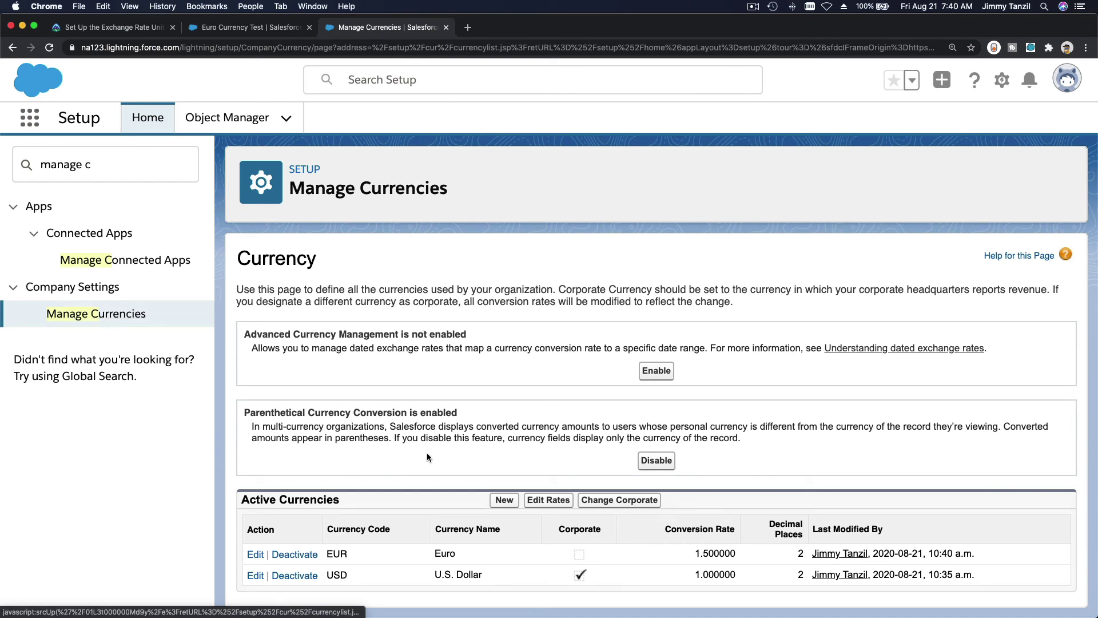
# Step: Edit the Euro conversion rate from 1.5 to 1.0 and save
pyautogui.click(553, 506)
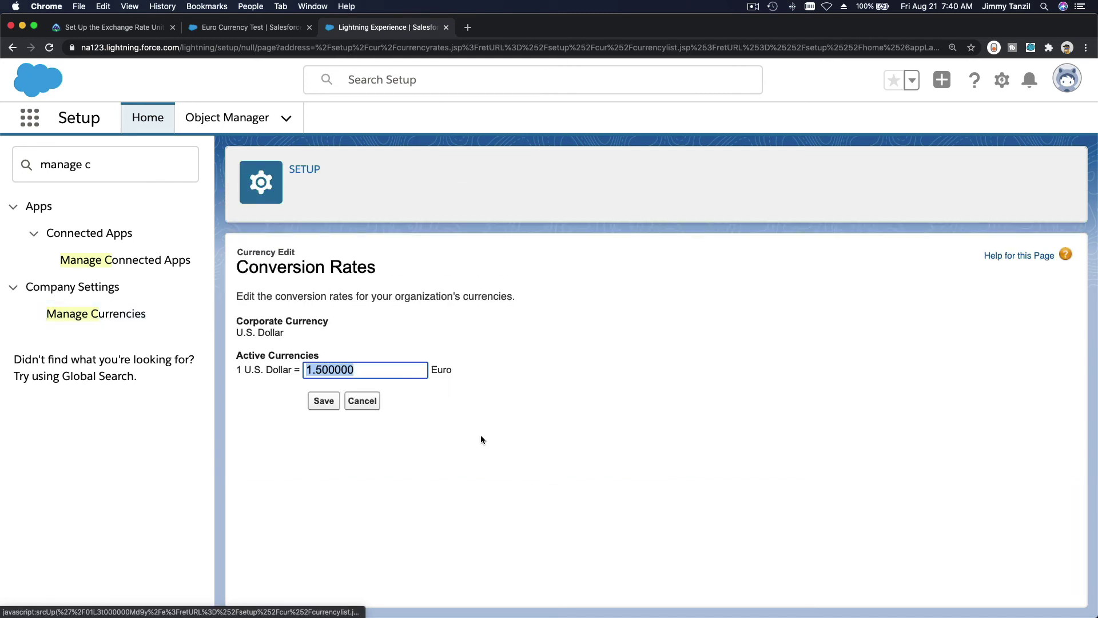
pyautogui.click(321, 369)
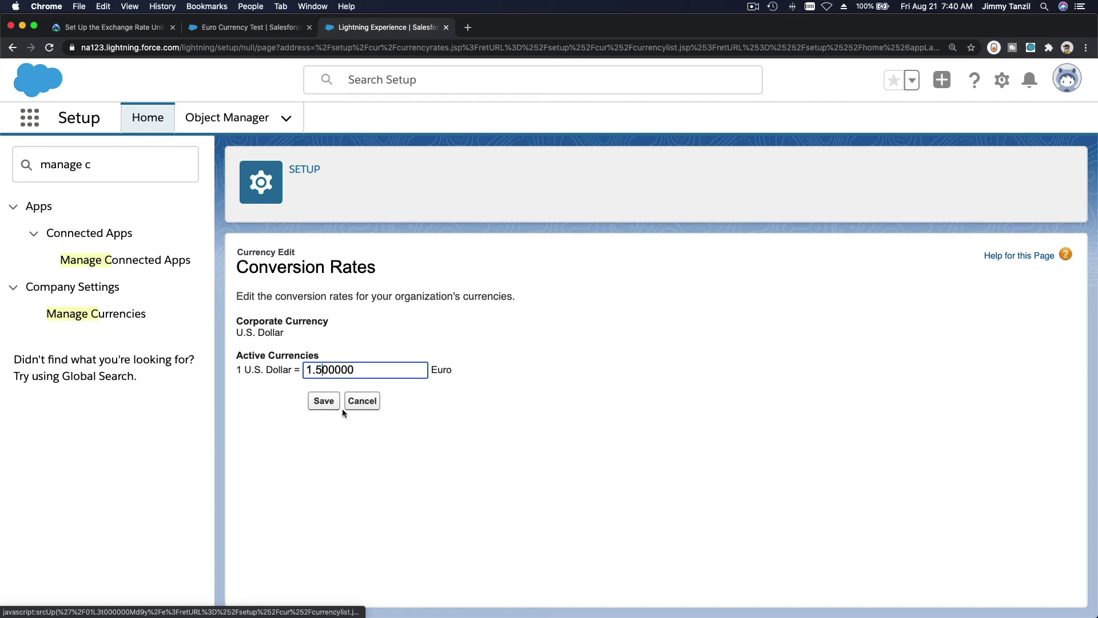
pyautogui.press('BackSpace')
pyautogui.click(318, 405)
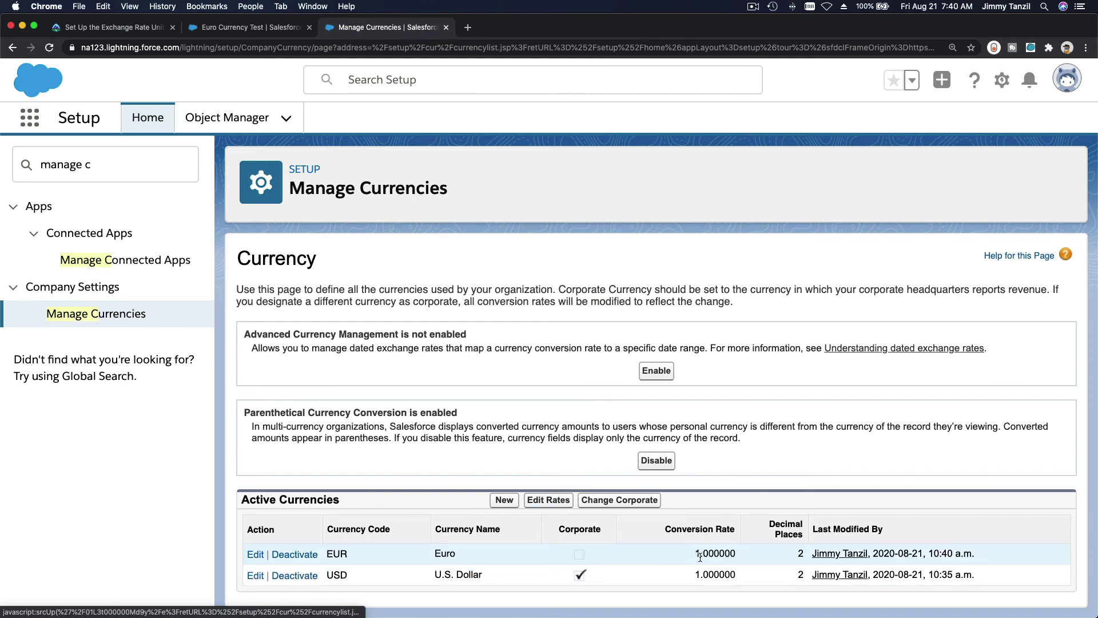
# Step: Reload the Euro Currency Test opportunity to confirm EUR 10,000.00 now equals USD 10,000.00
pyautogui.click(248, 29)
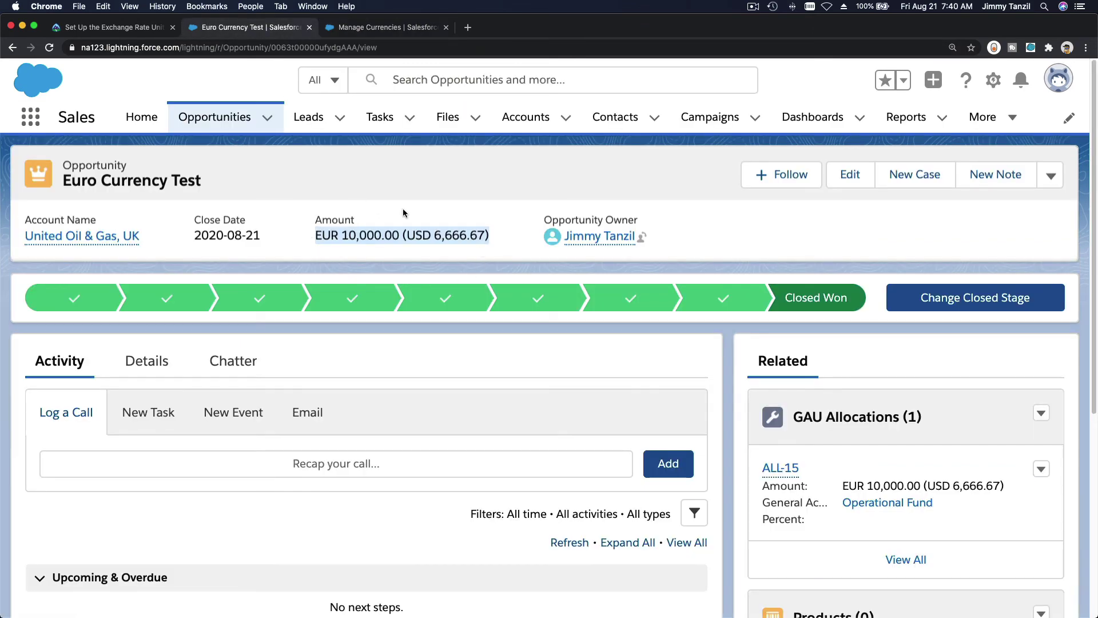
pyautogui.click(271, 184)
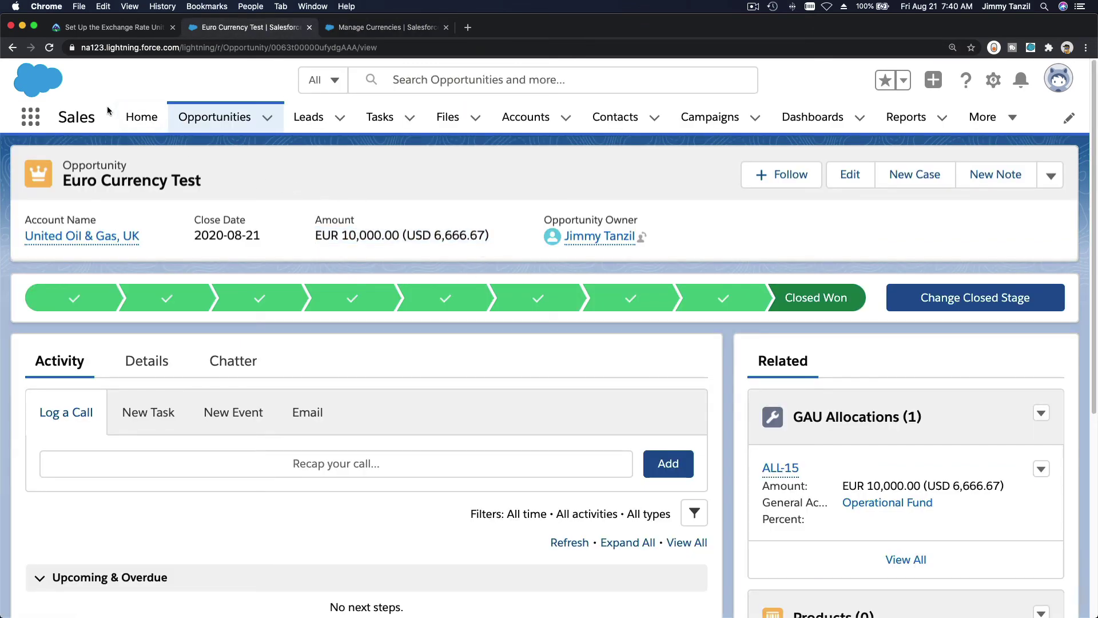
pyautogui.click(49, 48)
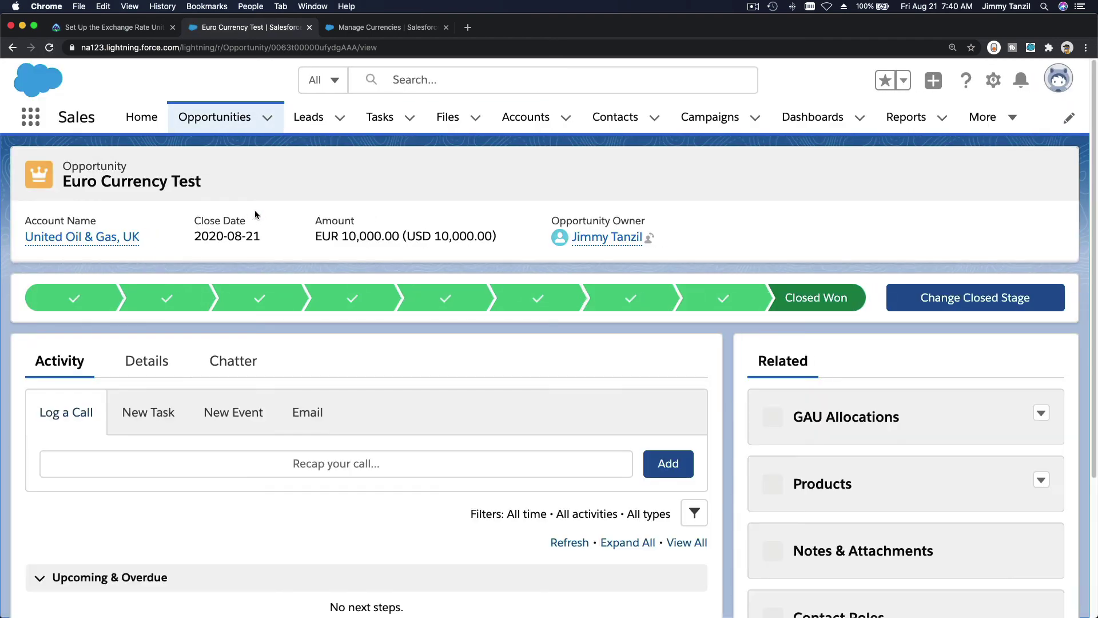
pyautogui.tripleClick(374, 237)
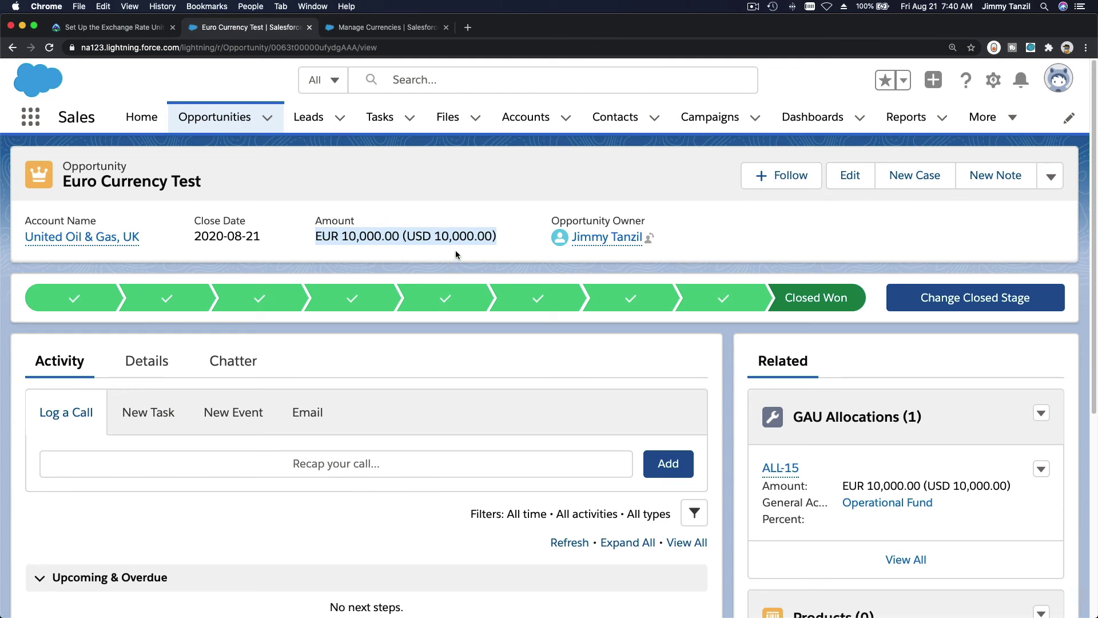
# Step: Verify the Trailhead exchange-rate step to earn 100 points, then view the project's units
pyautogui.click(106, 28)
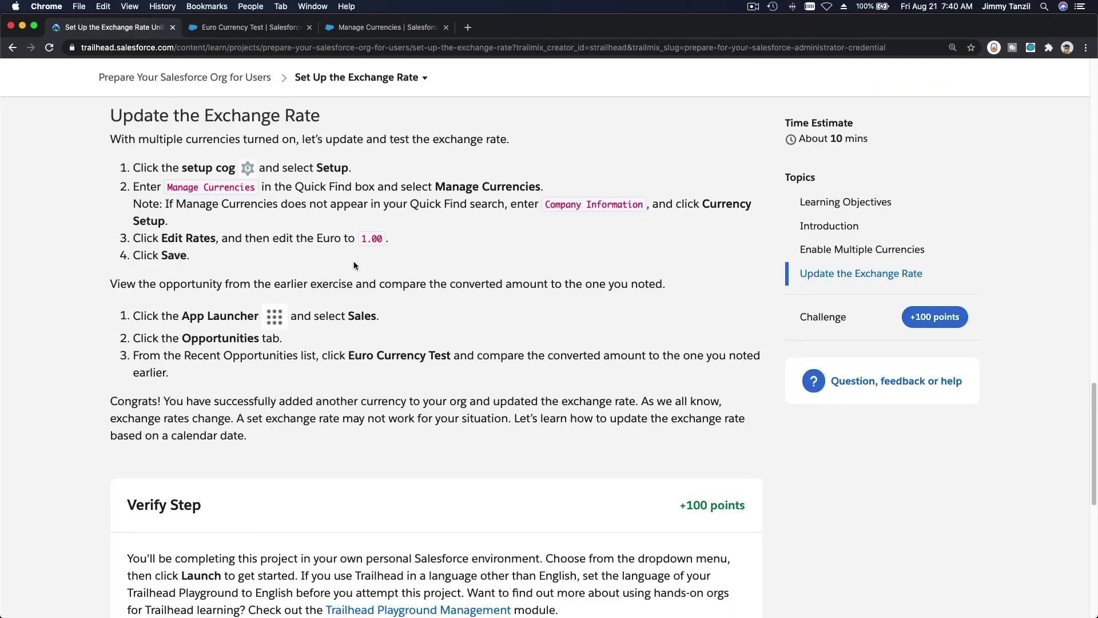
pyautogui.scroll(-5, 548, 340)
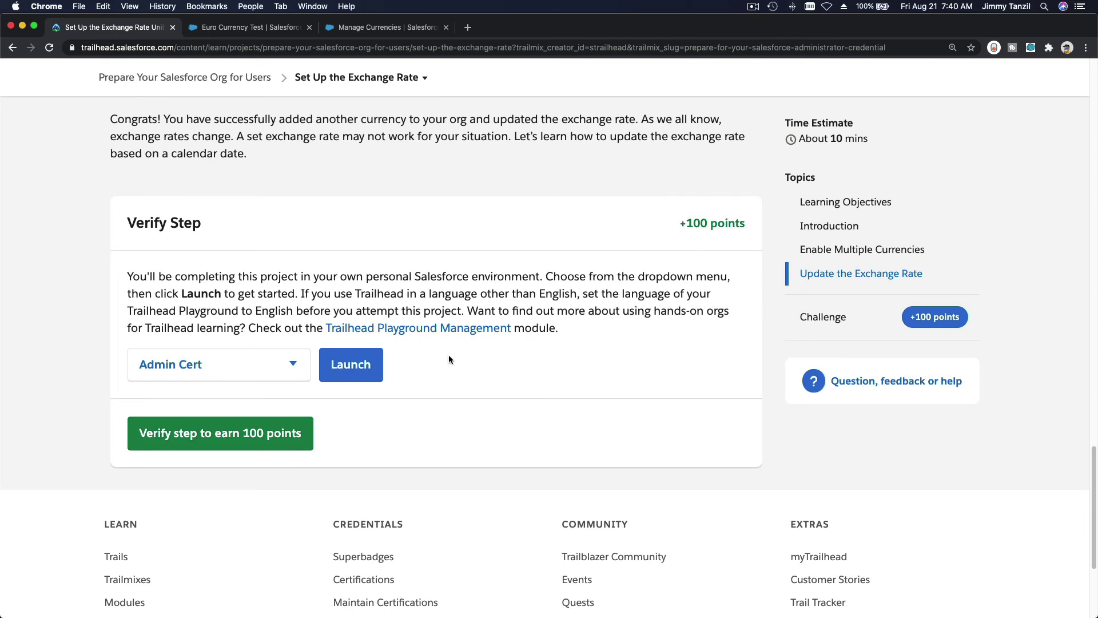
pyautogui.click(232, 449)
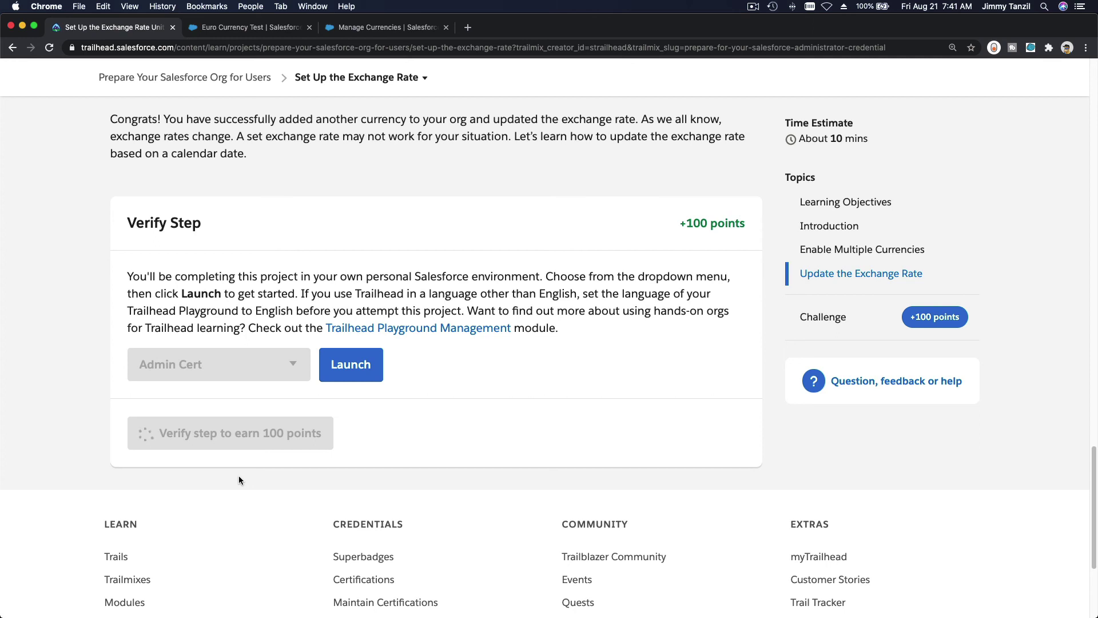
pyautogui.click(382, 78)
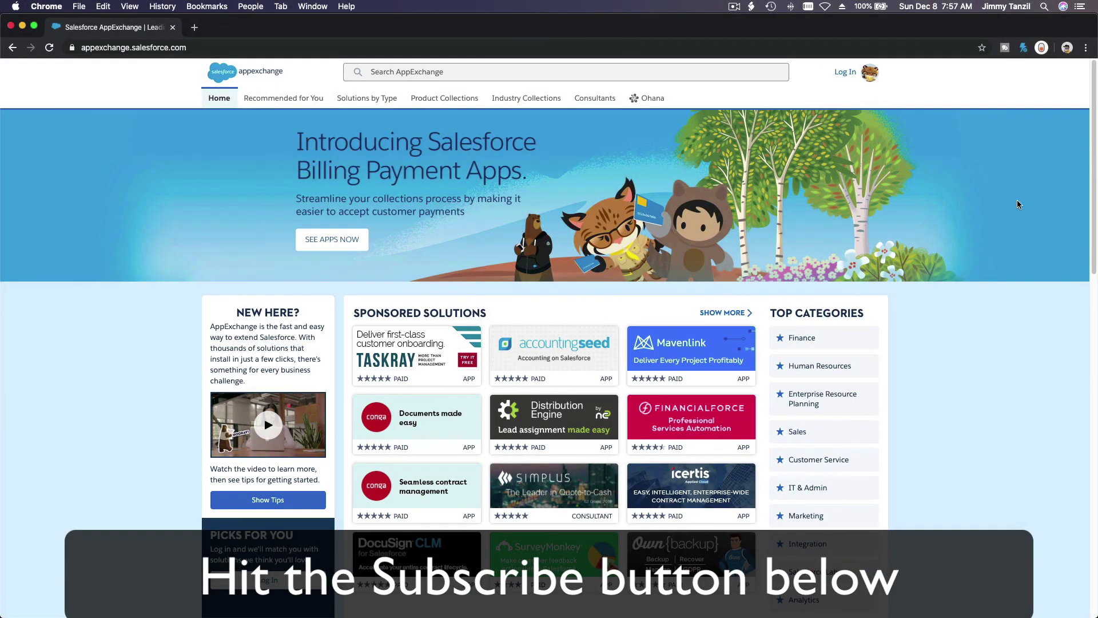
pyautogui.scroll(-10, 1017, 204)
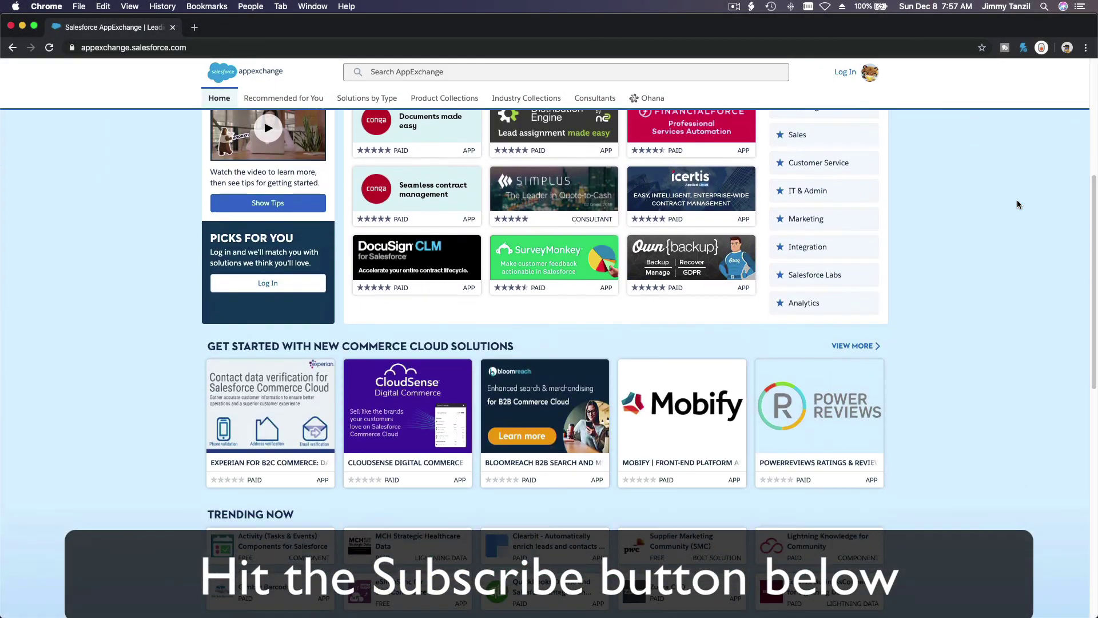
pyautogui.scroll(-5, 1017, 204)
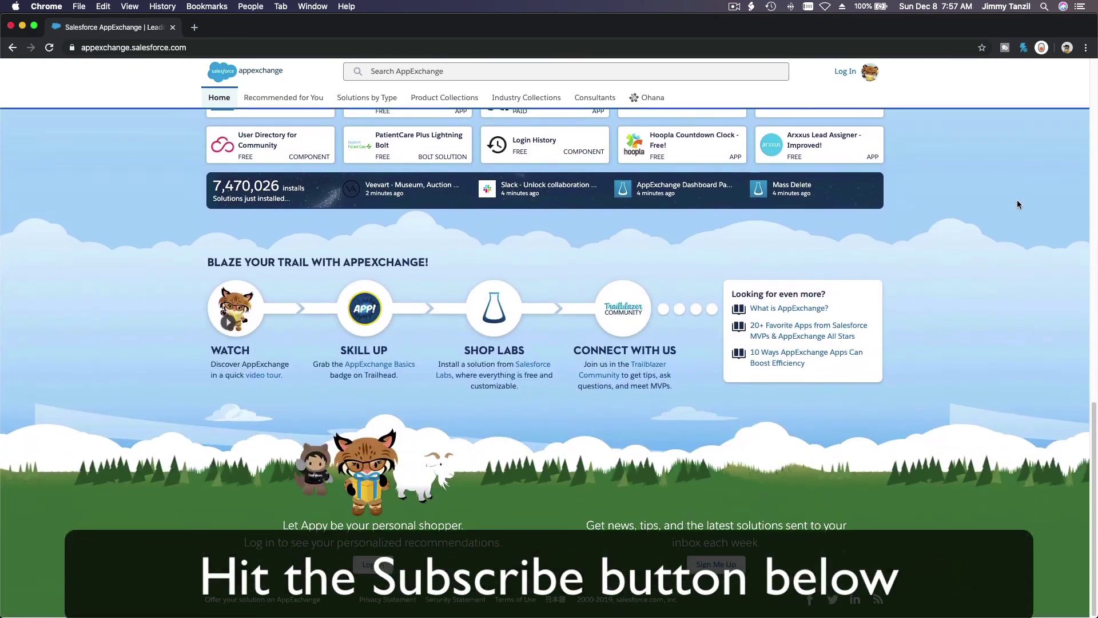